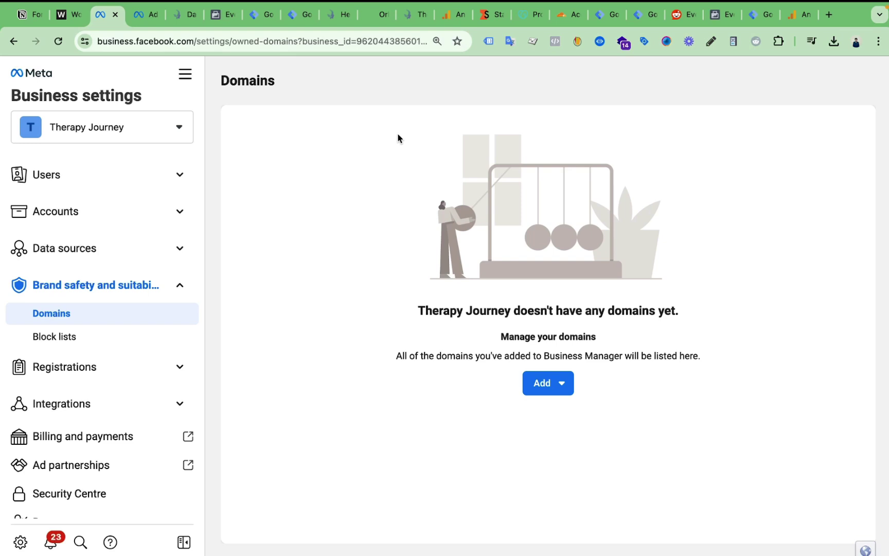
- Copy the therapyjourney.co address from the website tab and return to Meta's Domains page
left_click(381, 14)
left_click(417, 14)
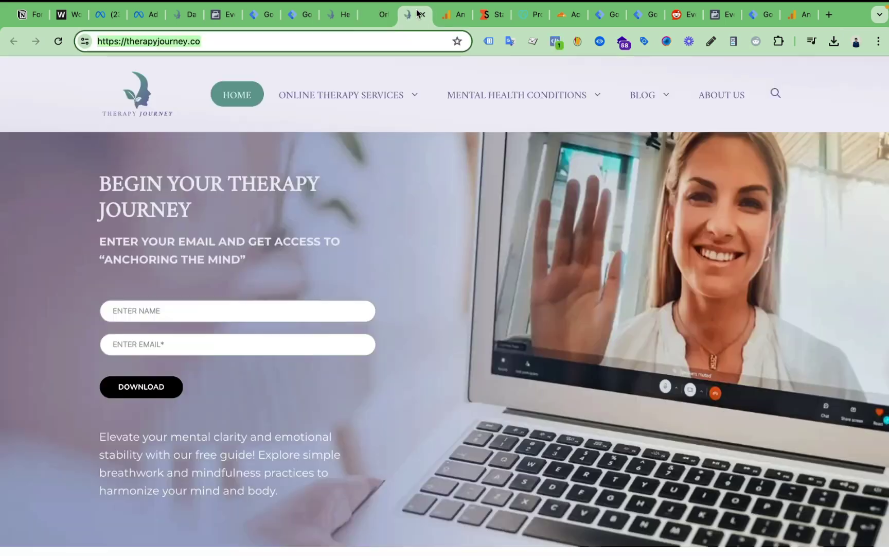
left_click(291, 44)
right_click(290, 44)
left_click(324, 145)
left_click(106, 14)
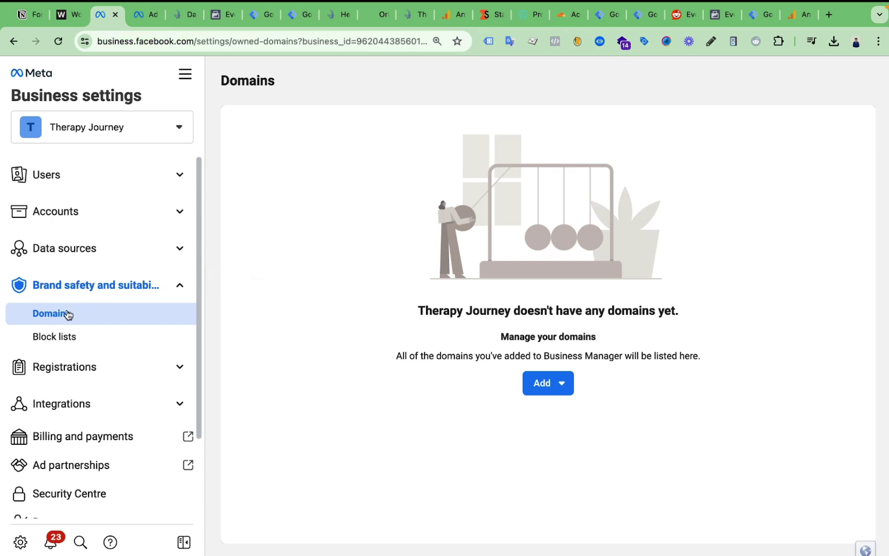
left_click(544, 385)
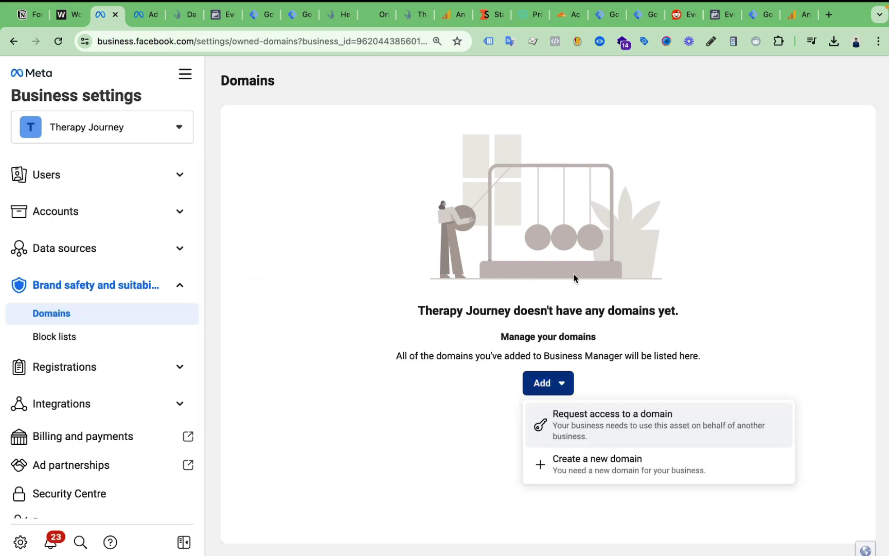
left_click(605, 470)
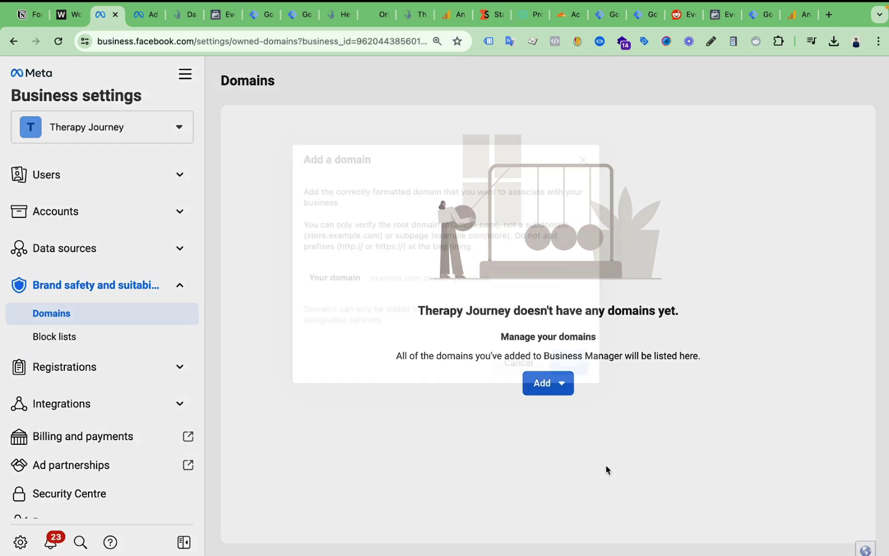
left_click(422, 281)
key("super+v")
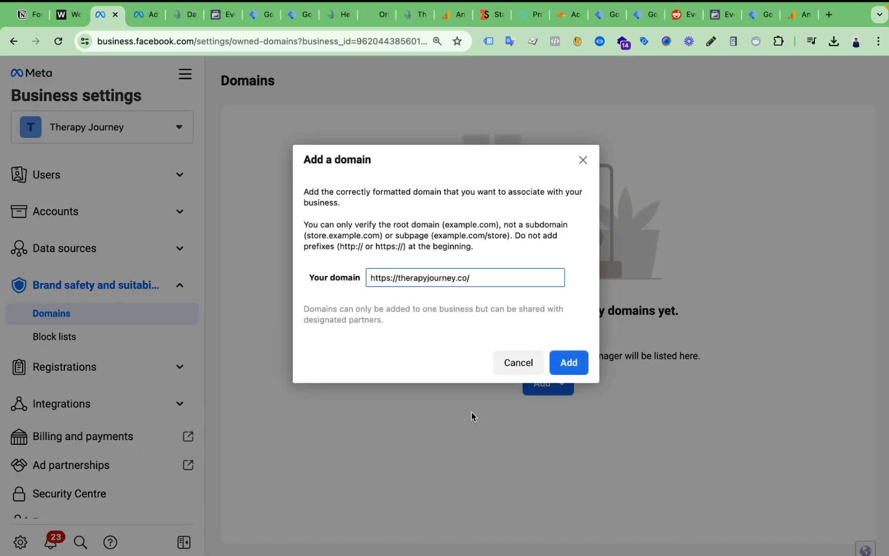
key("BackSpace")
key("BackSpace")
key("BackSpace")
key("BackSpace")
key("BackSpace")
key("BackSpace")
key("BackSpace")
key("BackSpace")
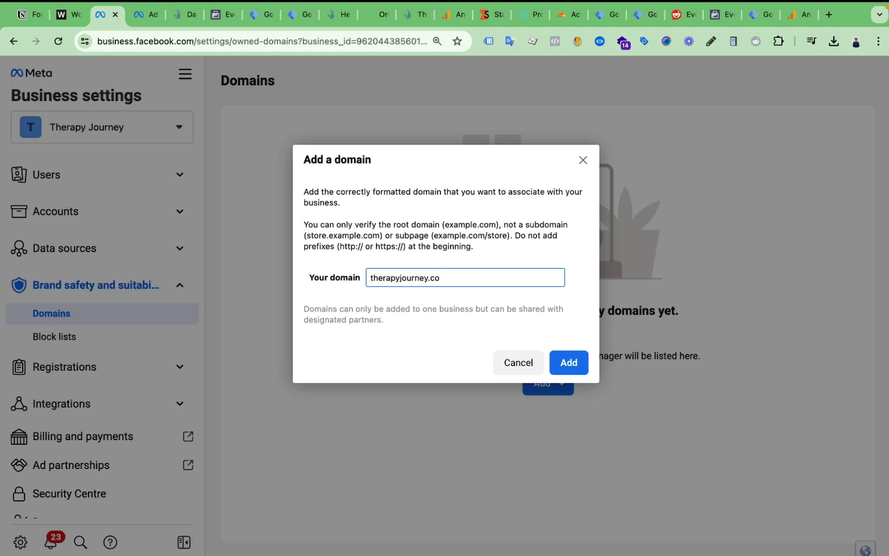
double_click(492, 271)
left_click(579, 369)
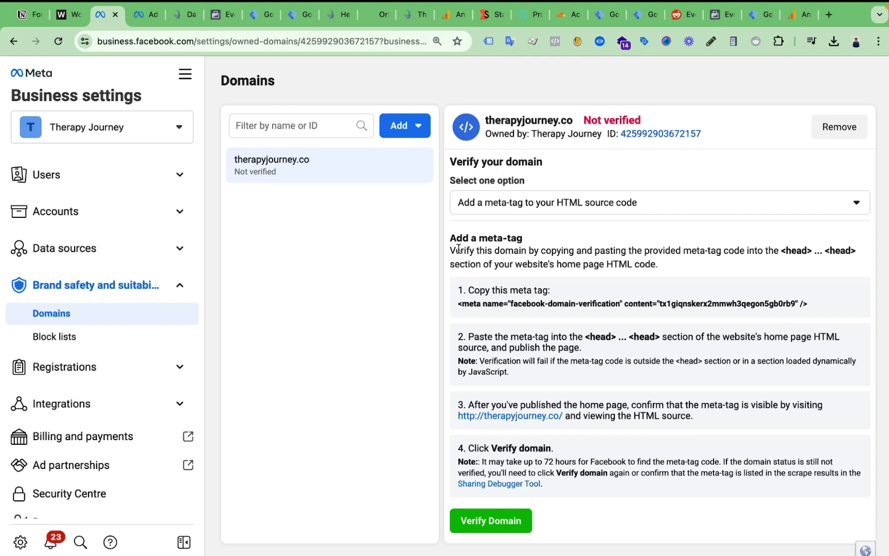
- Choose the DNS TXT record verification method and copy the facebook-domain-verification value
left_click(630, 203)
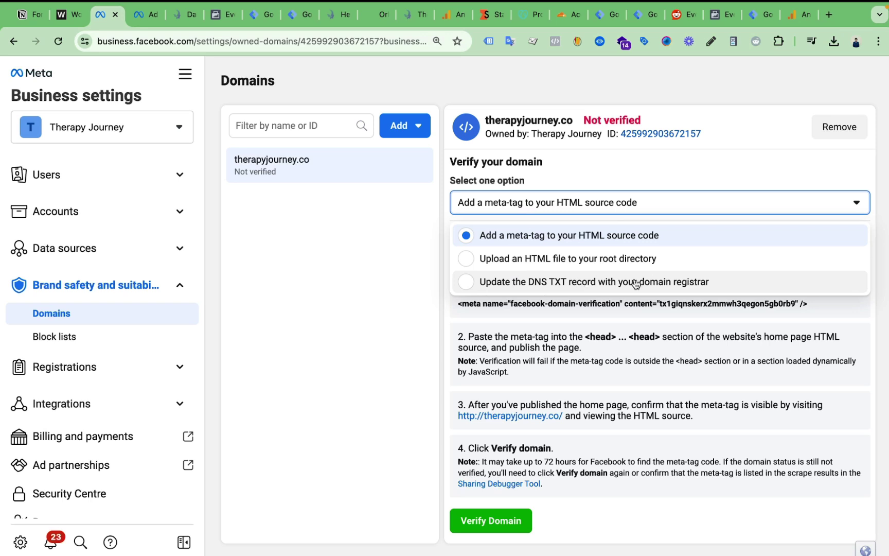
left_click(569, 284)
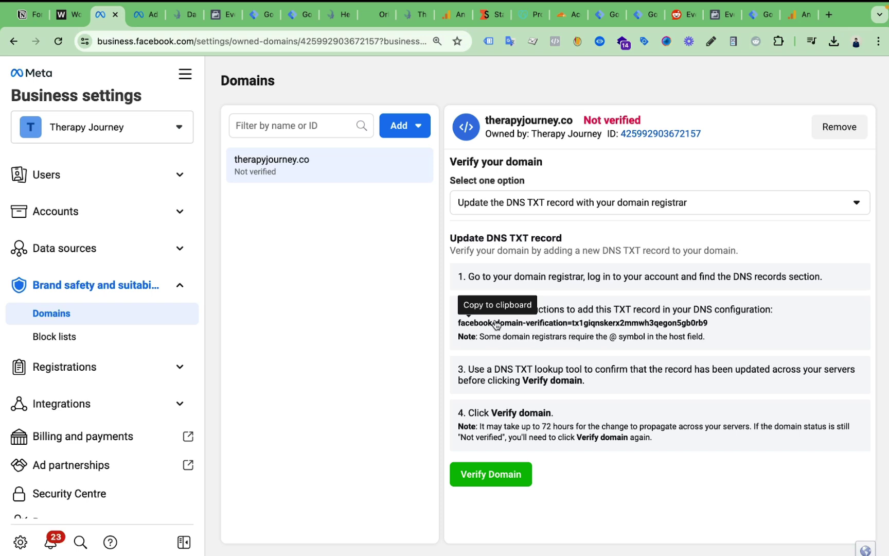
left_click(598, 323)
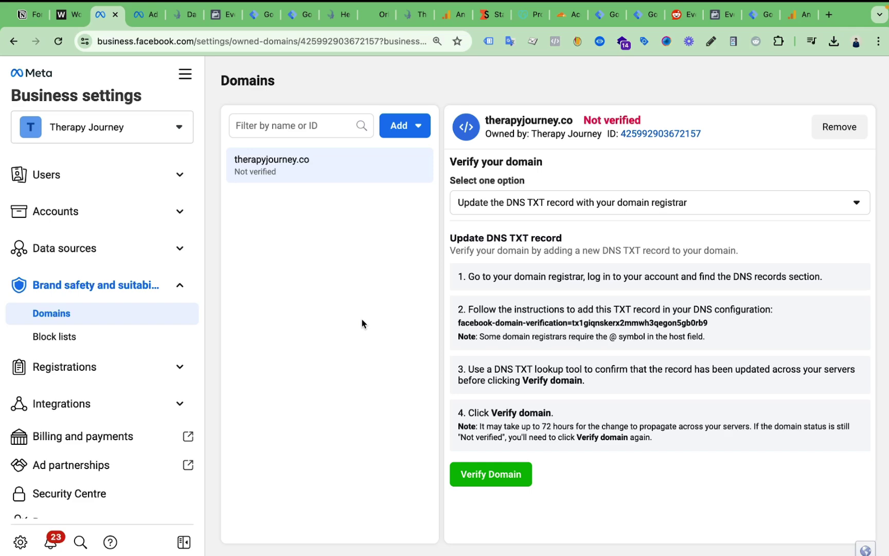
- Cycle through the open browser tabs and settle on GoDaddy's My Account products page
left_click(374, 17)
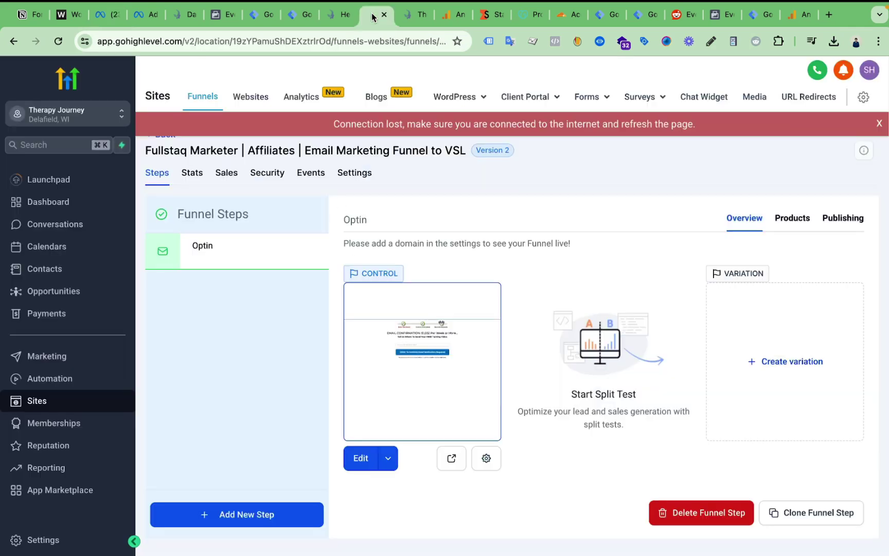
left_click(406, 17)
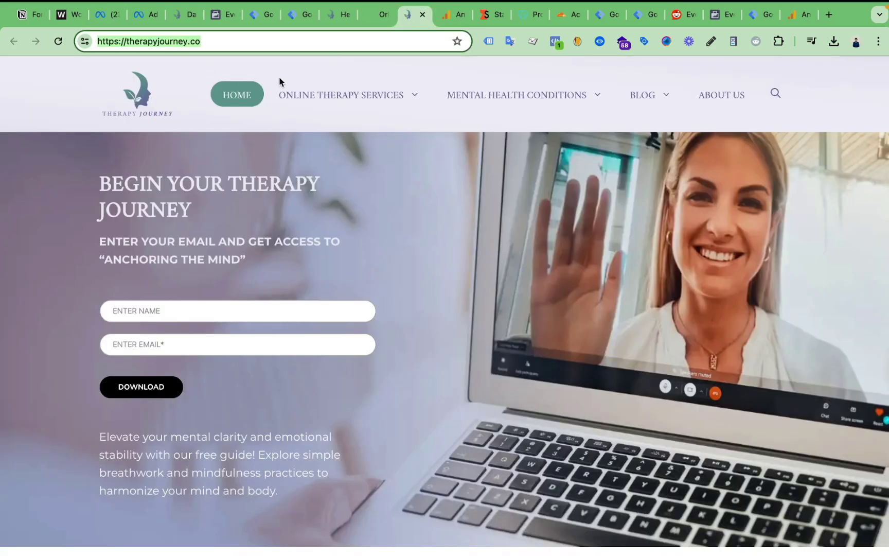
left_click(522, 17)
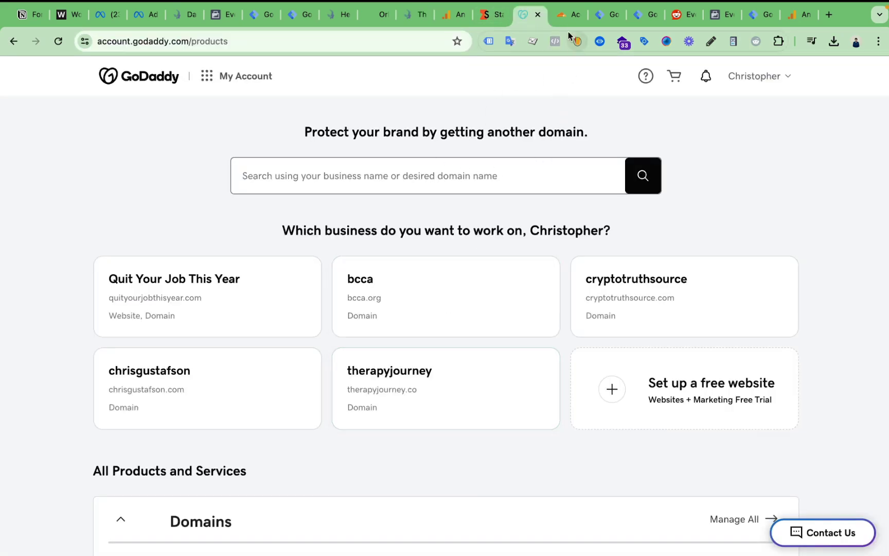
left_click(568, 14)
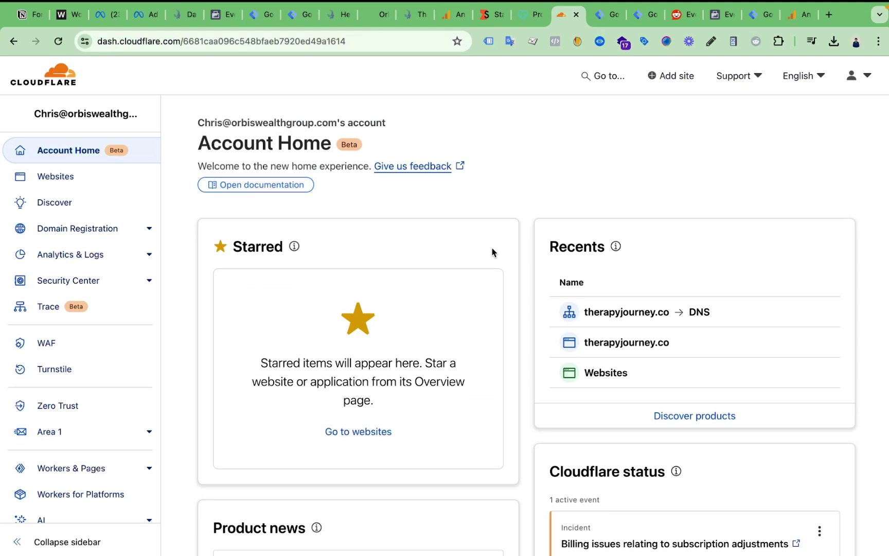
left_click(530, 14)
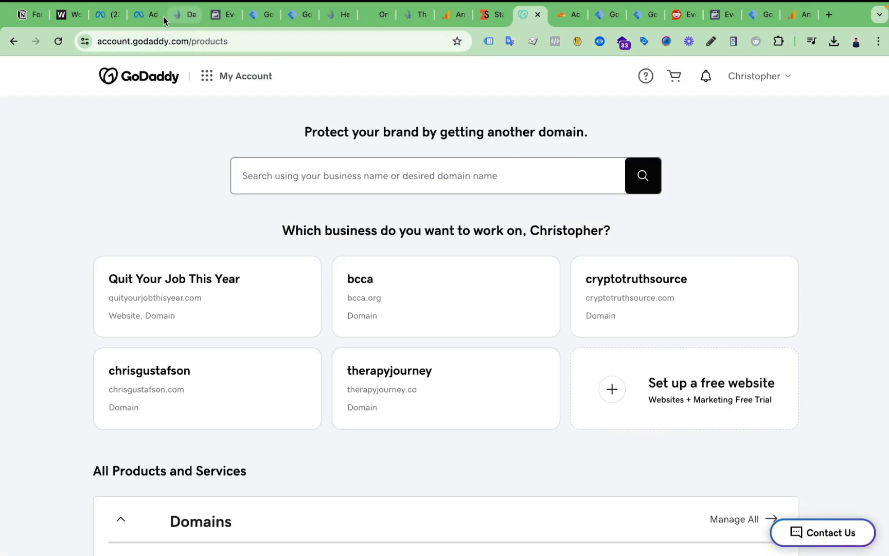
left_click(107, 15)
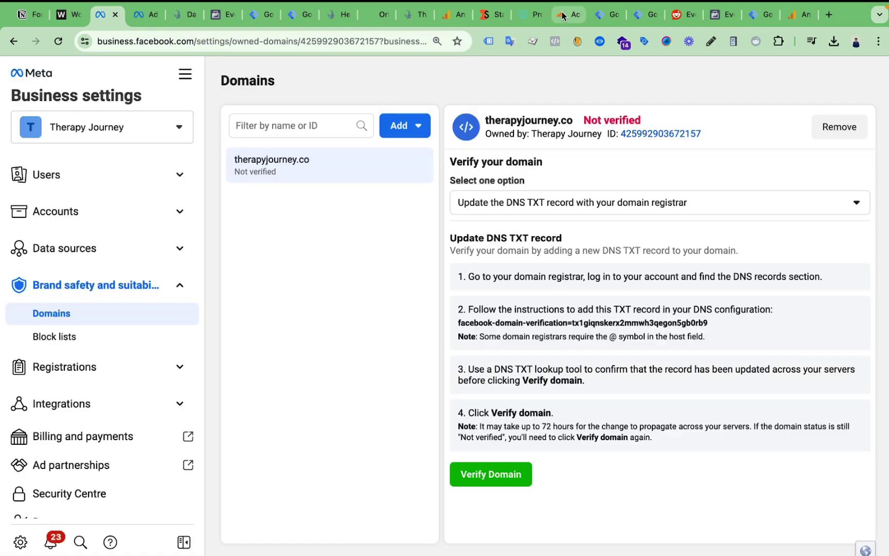
left_click(568, 15)
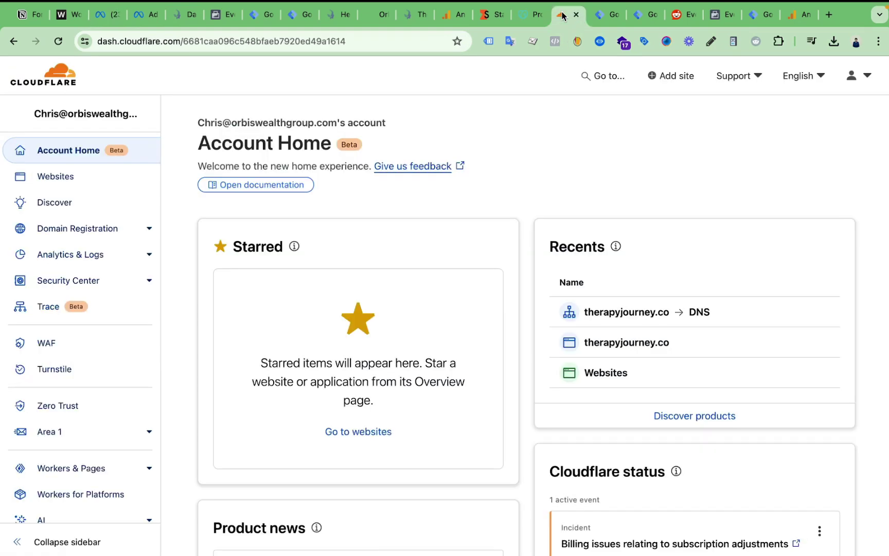
left_click(528, 15)
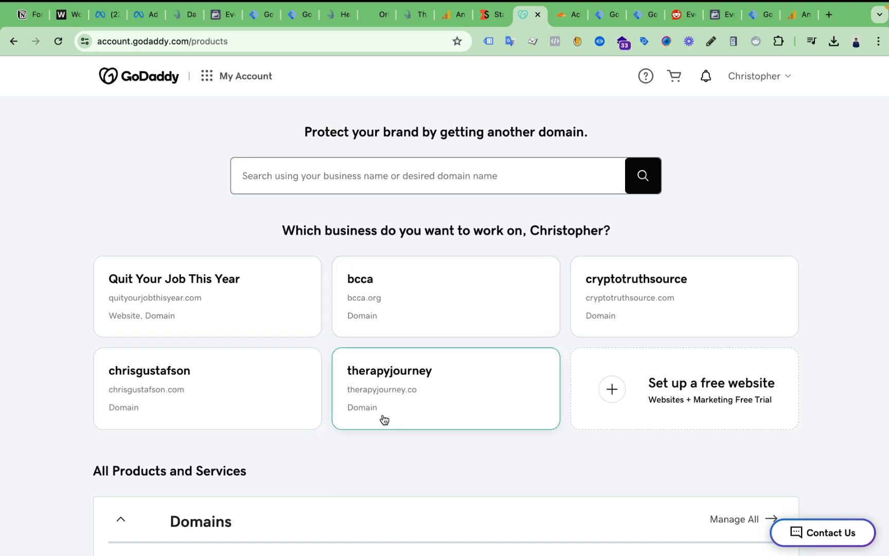
- Open GoDaddy's Manage DNS page for therapyjourney.co, which says its nameservers are managed elsewhere
left_click(409, 406)
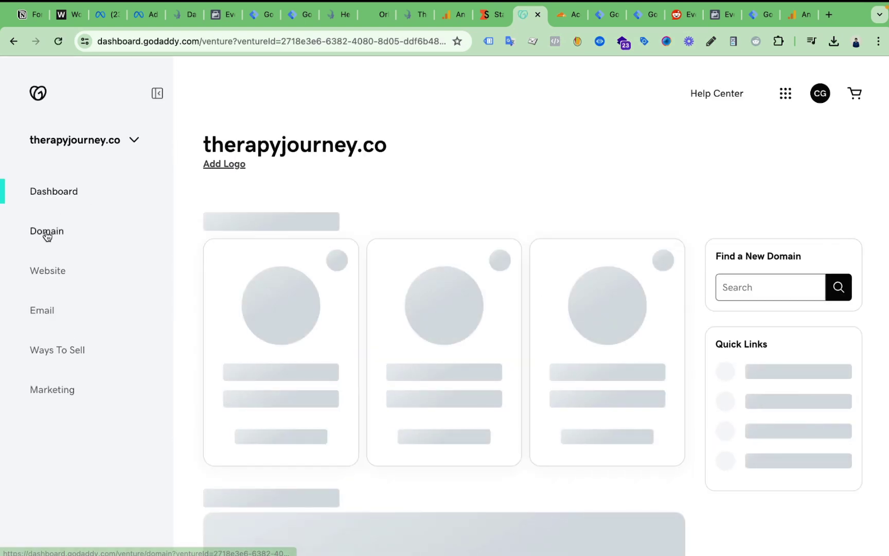
left_click(47, 234)
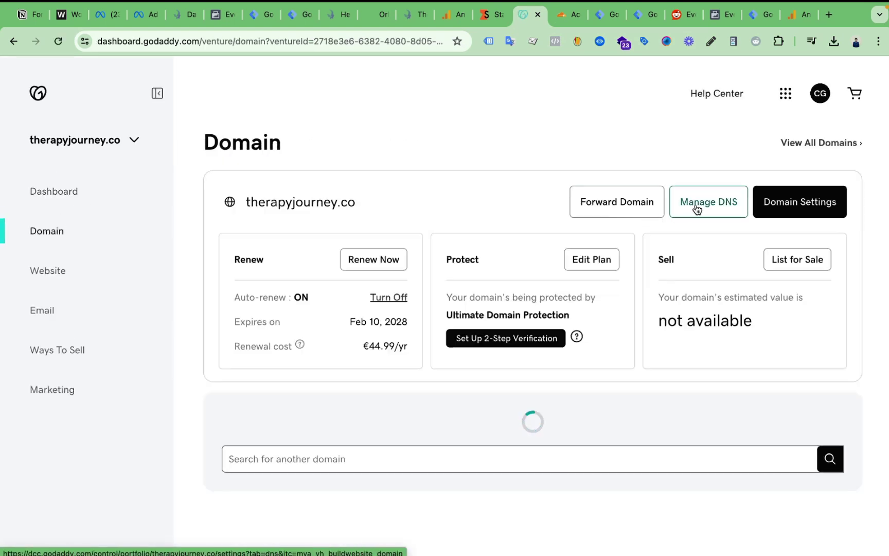
left_click(697, 208)
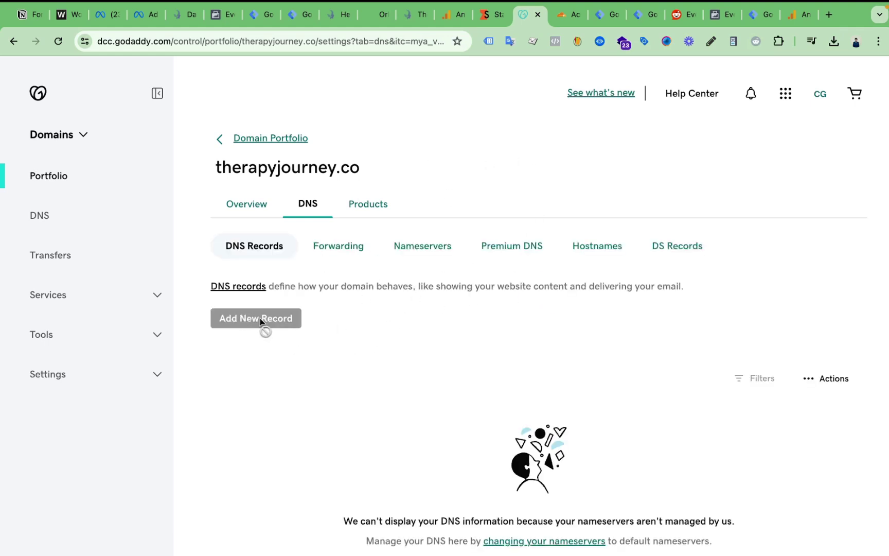
left_click(563, 15)
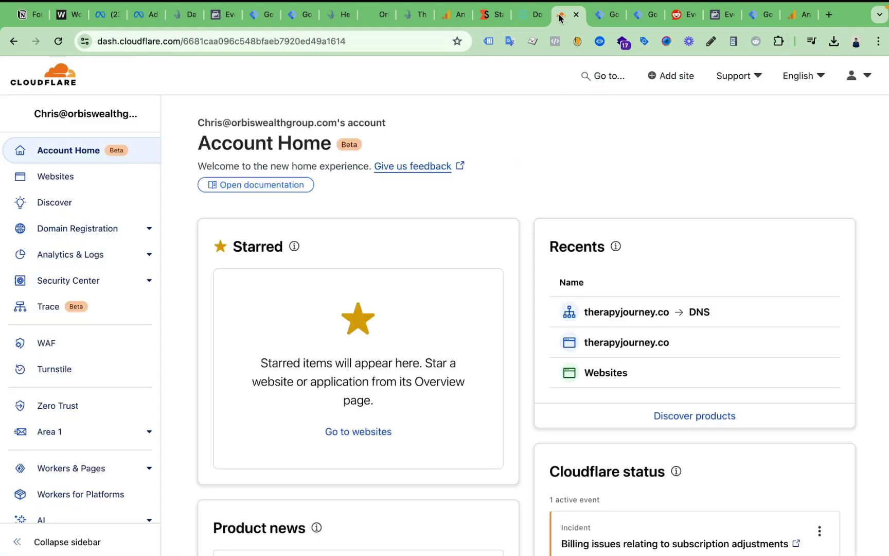
left_click(522, 17)
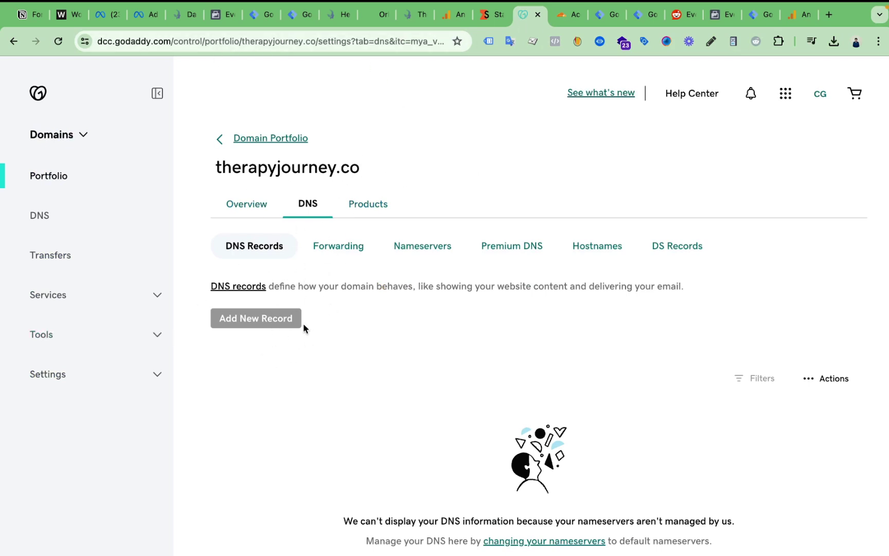
- Navigate from Cloudflare's Websites list to the therapyjourney.co DNS Records page
left_click(563, 16)
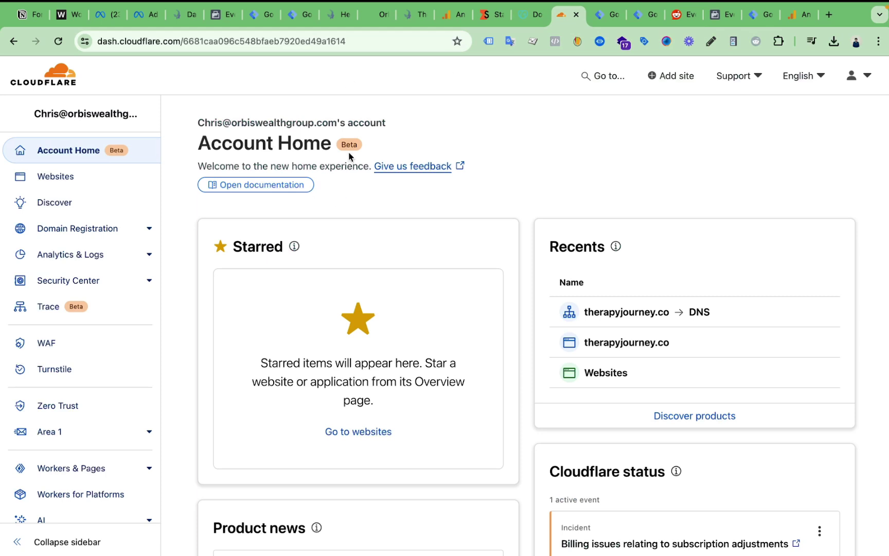
left_click(54, 180)
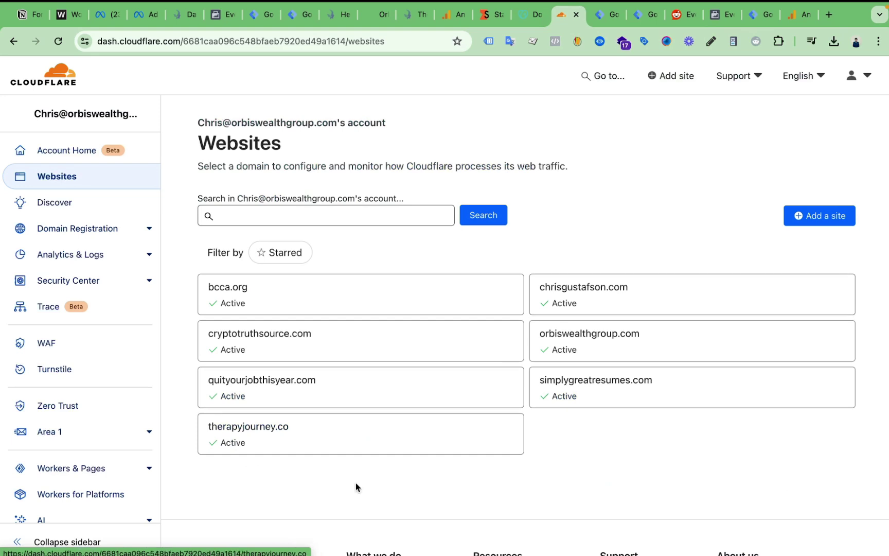
left_click(384, 436)
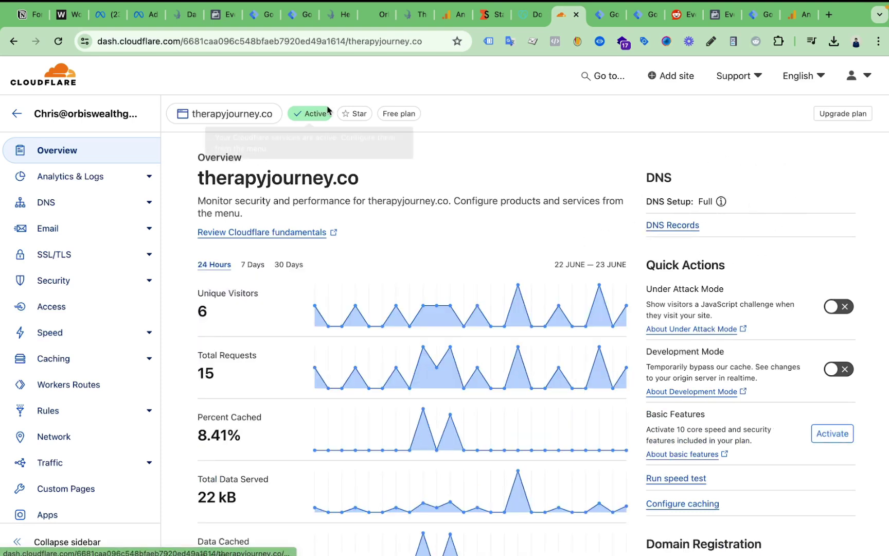
left_click(678, 228)
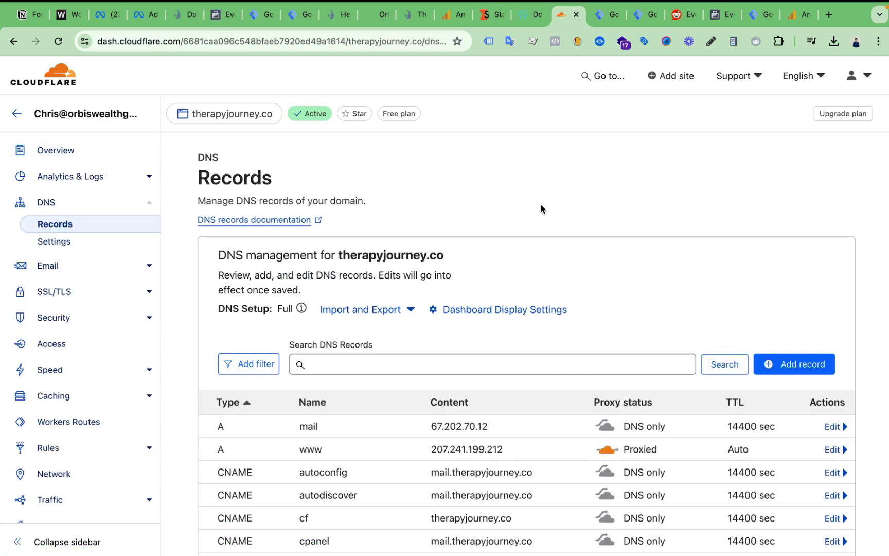
- Start a new Cloudflare DNS record after glancing at Meta's verification instructions
left_click(791, 364)
scroll(538, 289, "down", 3)
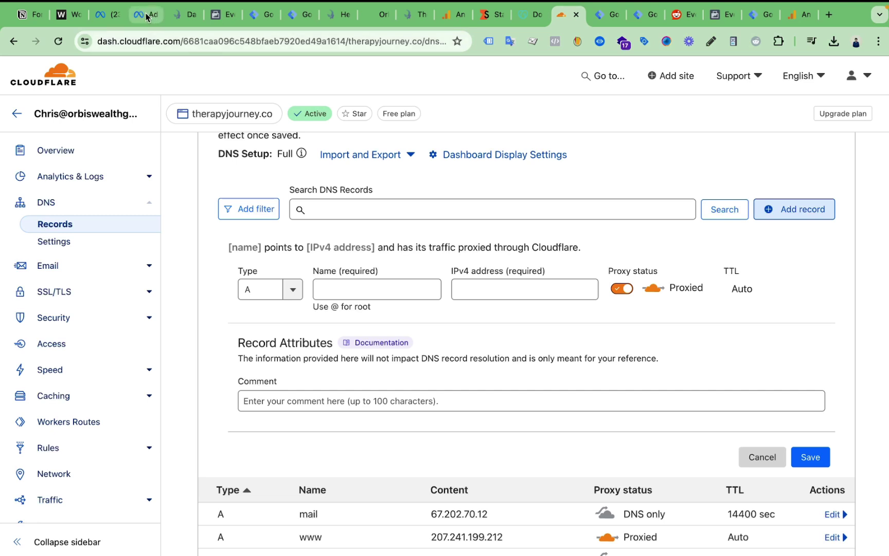
left_click(106, 15)
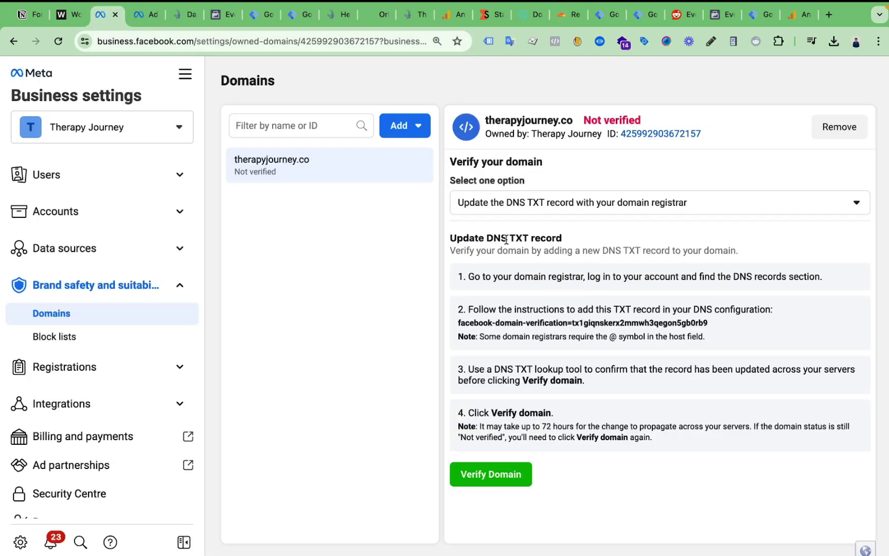
left_click_drag(513, 237, 450, 238)
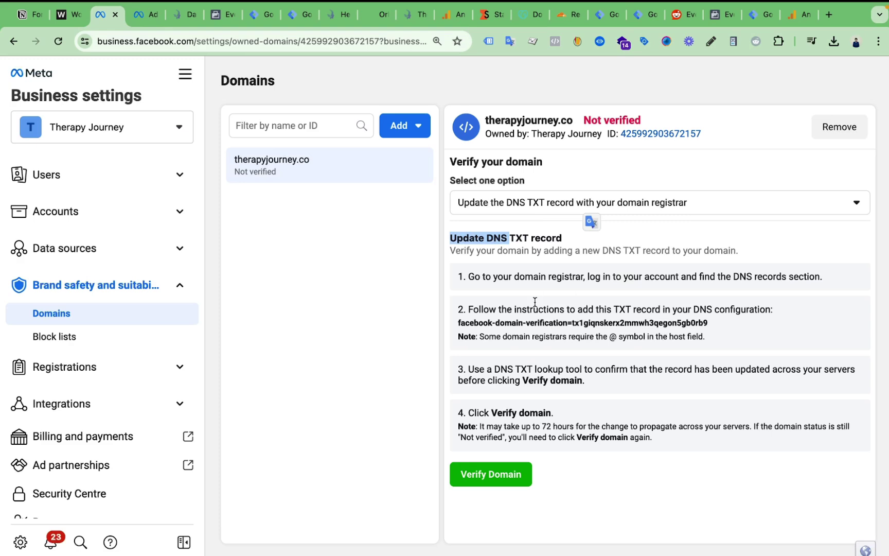
left_click(351, 205)
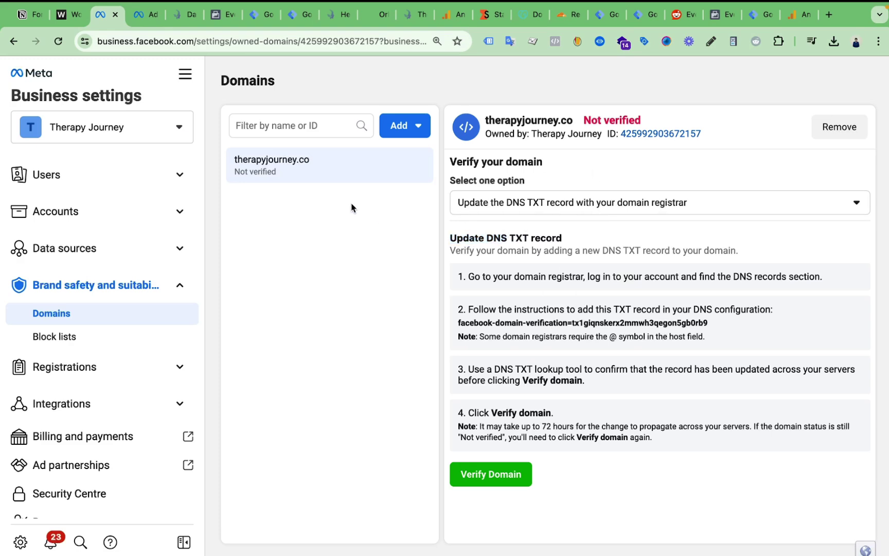
left_click(484, 18)
left_click(564, 15)
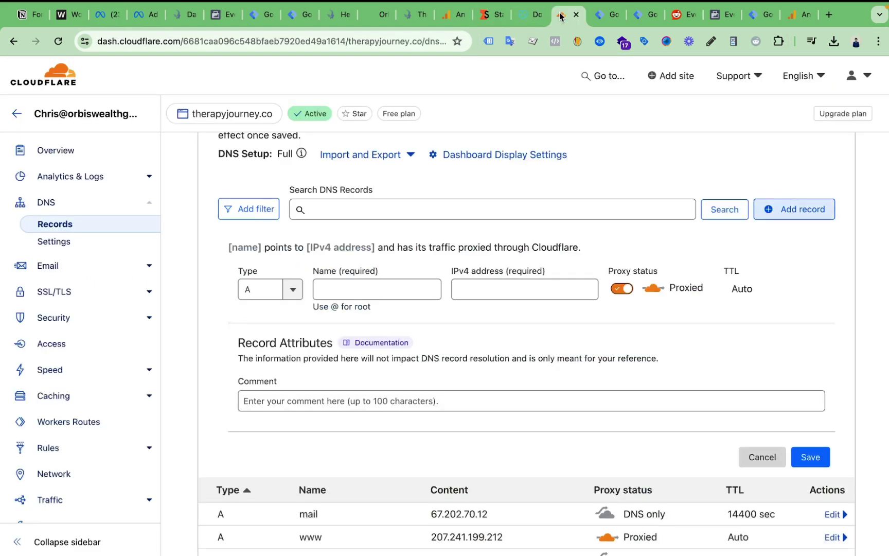
- Set the new record's type to TXT and its name to @, then recheck Meta's instructions
left_click(295, 289)
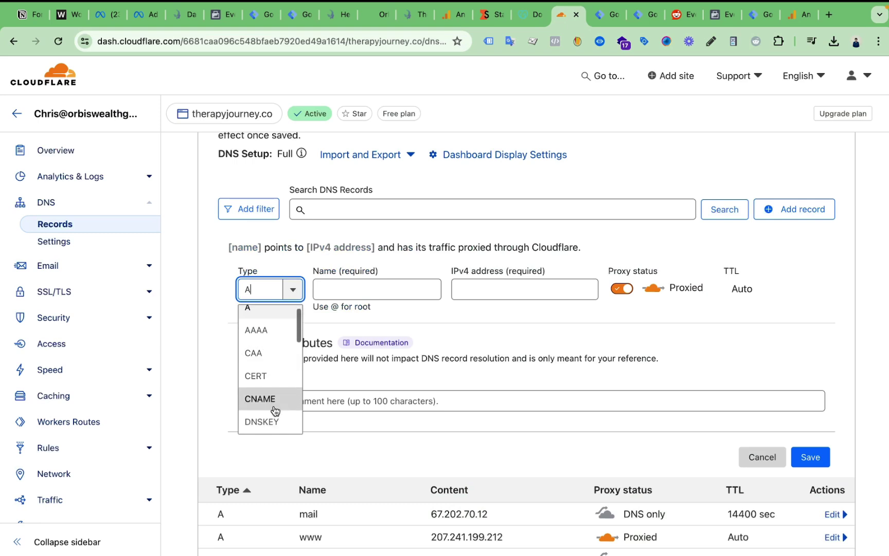
scroll(275, 410, "down", 2)
scroll(275, 410, "down", 5)
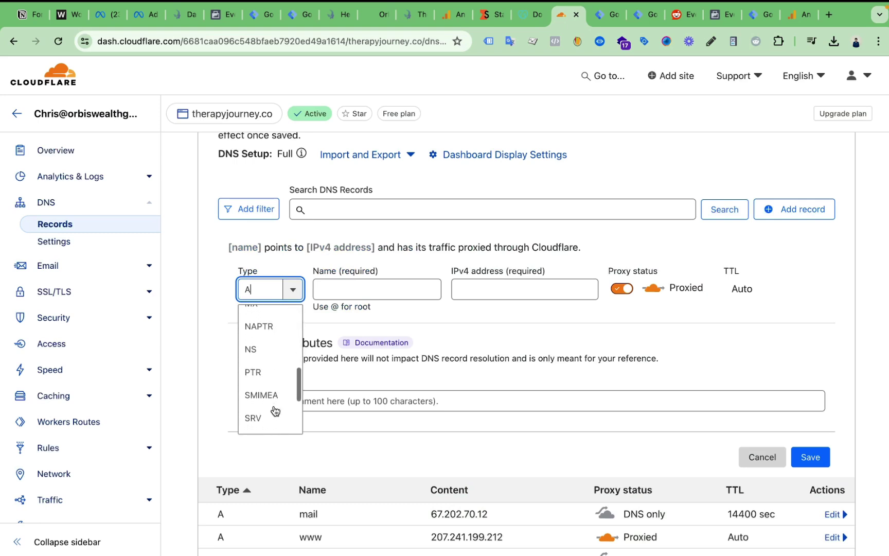
scroll(275, 410, "down", 3)
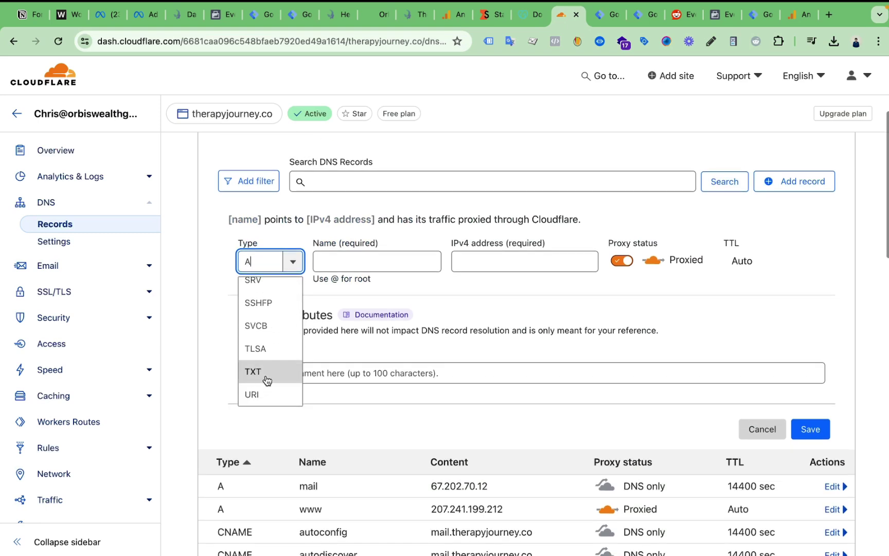
left_click(260, 372)
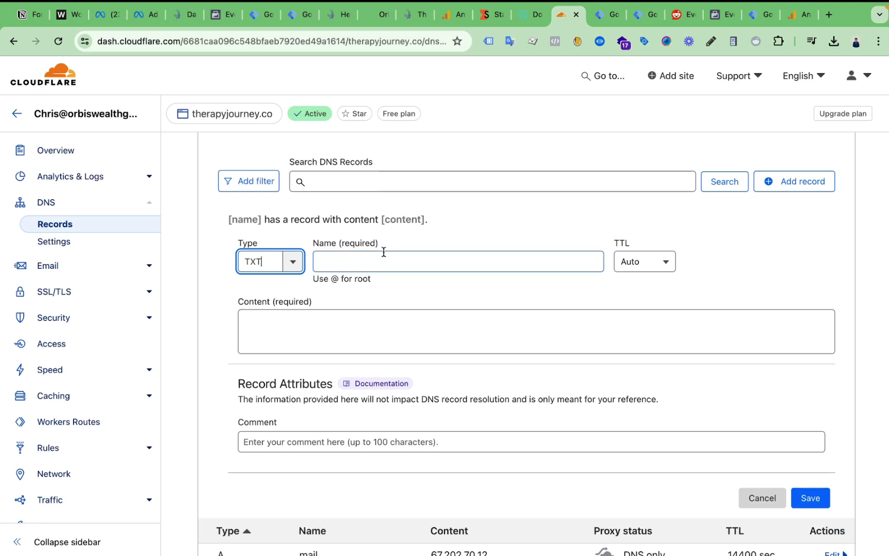
left_click(356, 260)
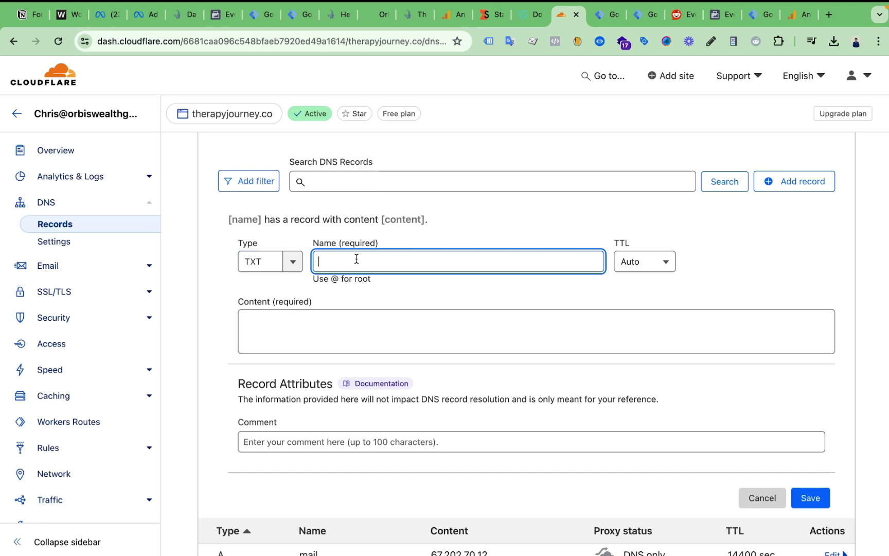
type("@")
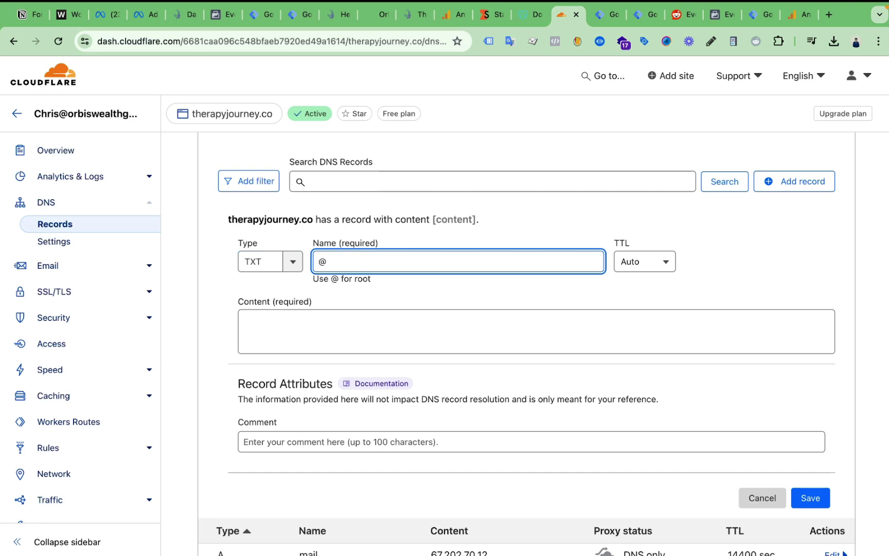
left_click(104, 15)
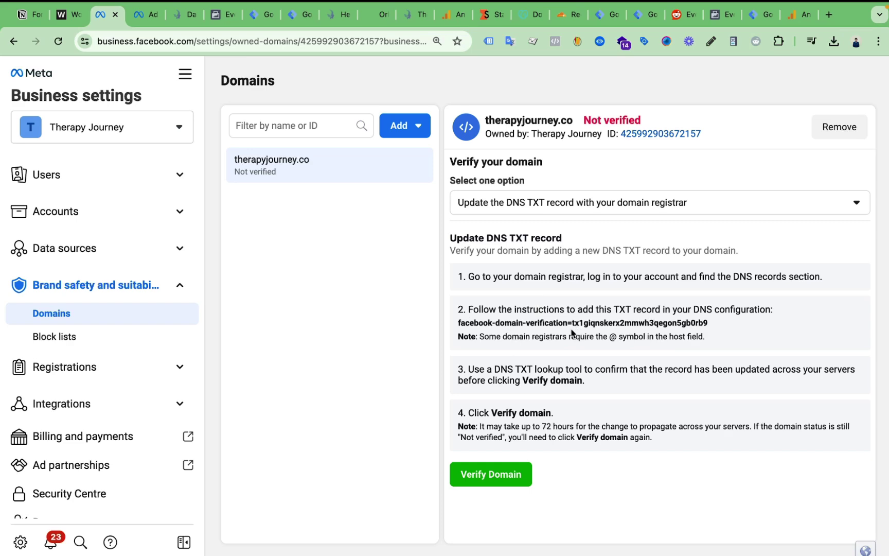
- Copy Meta's facebook-domain-verification value and paste it into the Cloudflare record's Content field
left_click(591, 325)
left_click(493, 16)
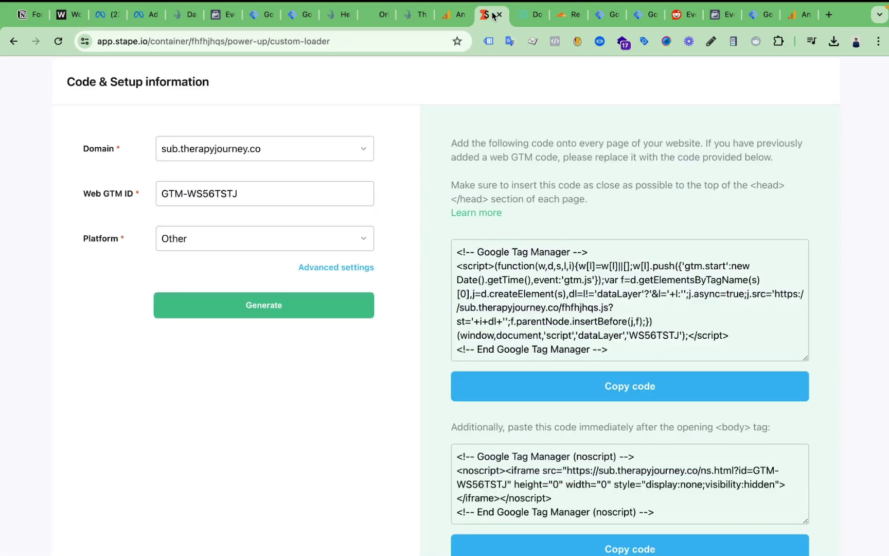
left_click(532, 15)
left_click(569, 17)
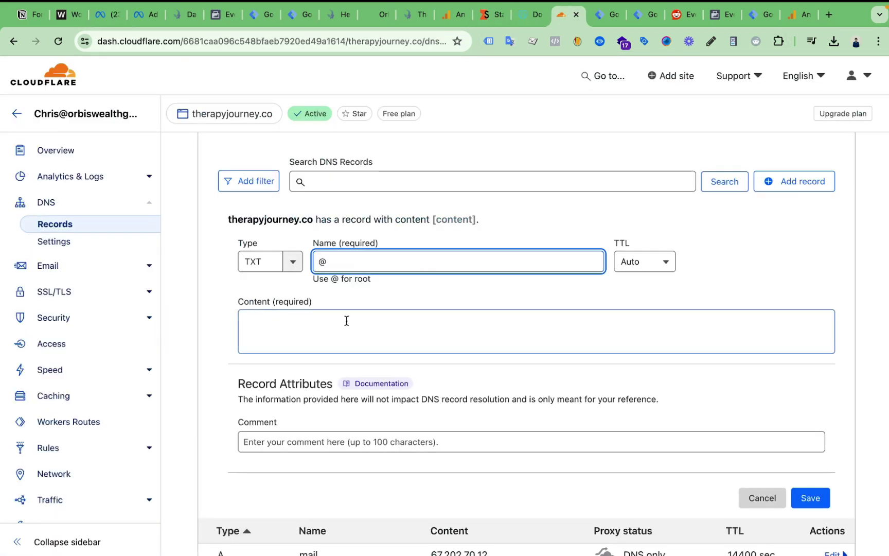
left_click_drag(238, 301, 347, 311)
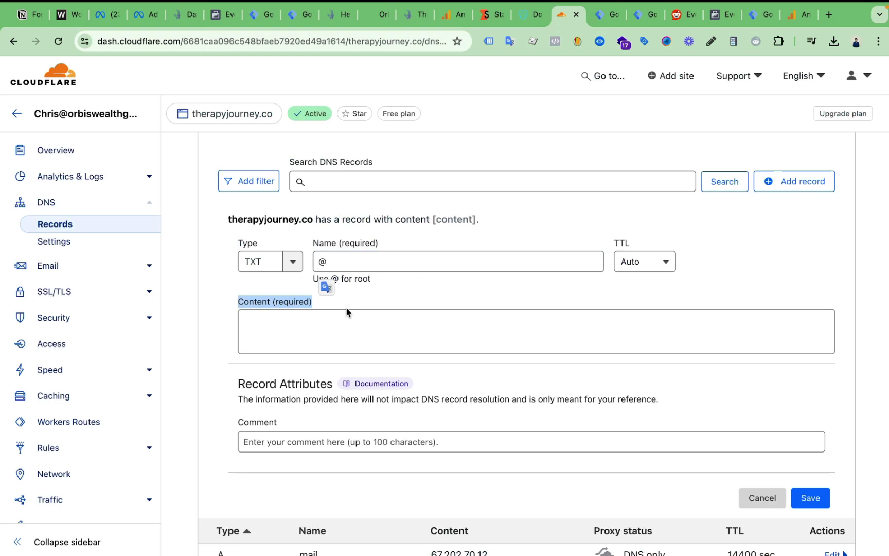
left_click(295, 321)
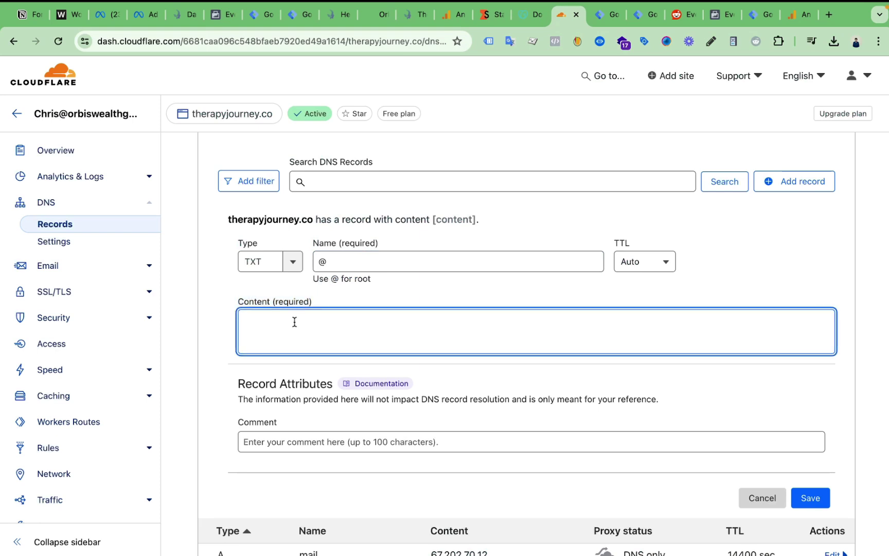
type("facebook-domain-verification=tx1giqnskerx2mmwh3qegon5gb0rb9")
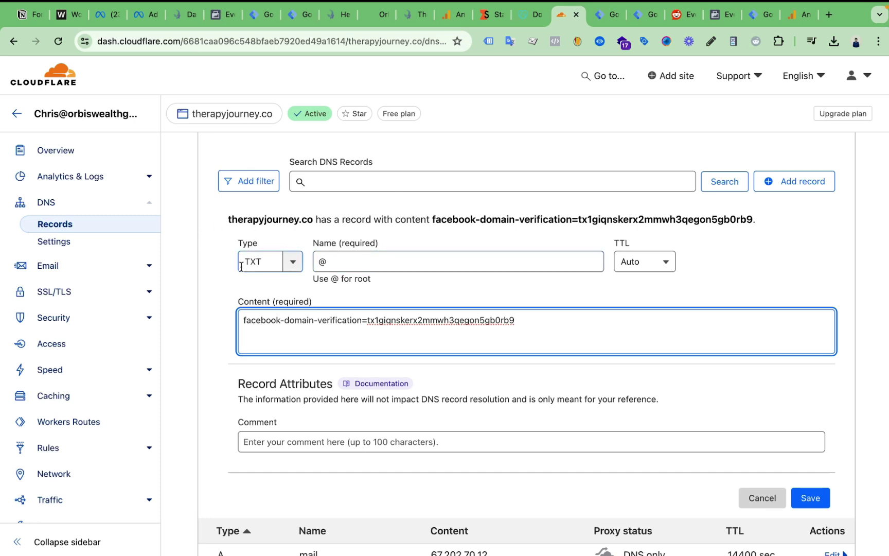
- Verify the @ name against Meta's instructions, leaving TTL on Auto
left_click(339, 259)
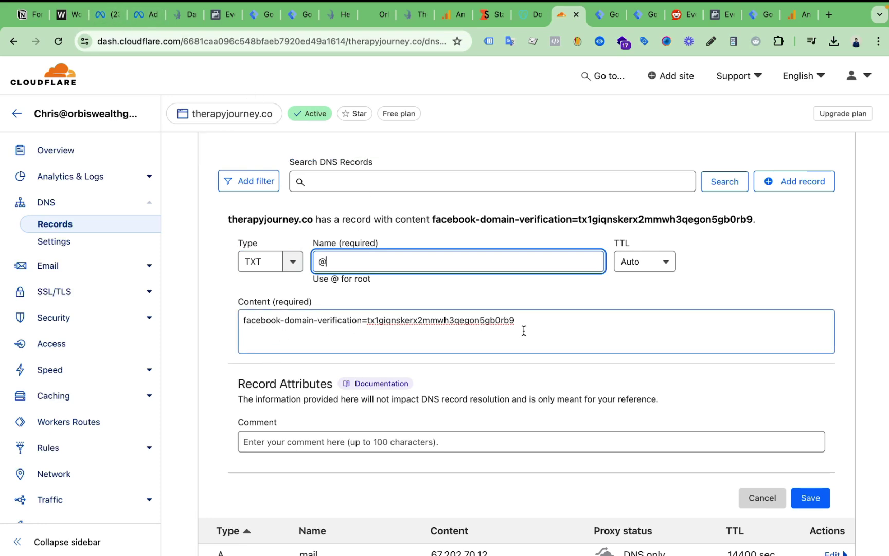
key("super+3")
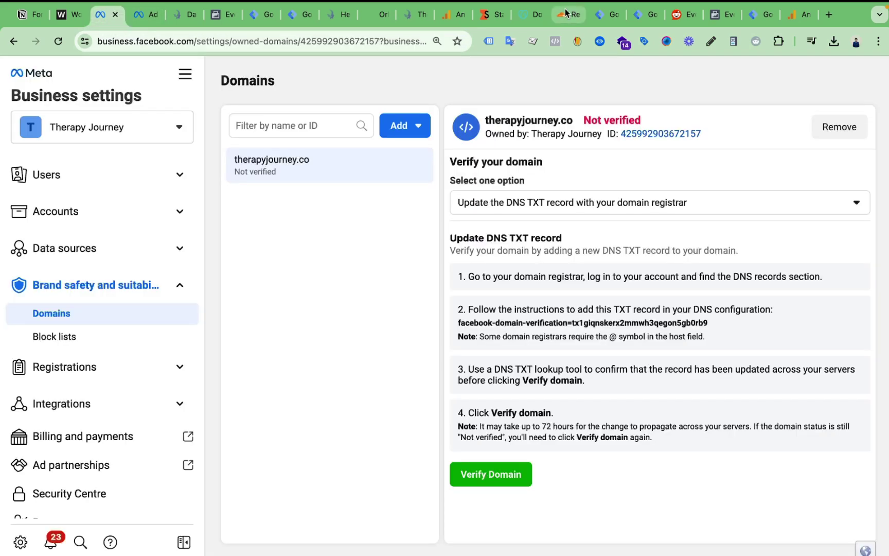
left_click(566, 15)
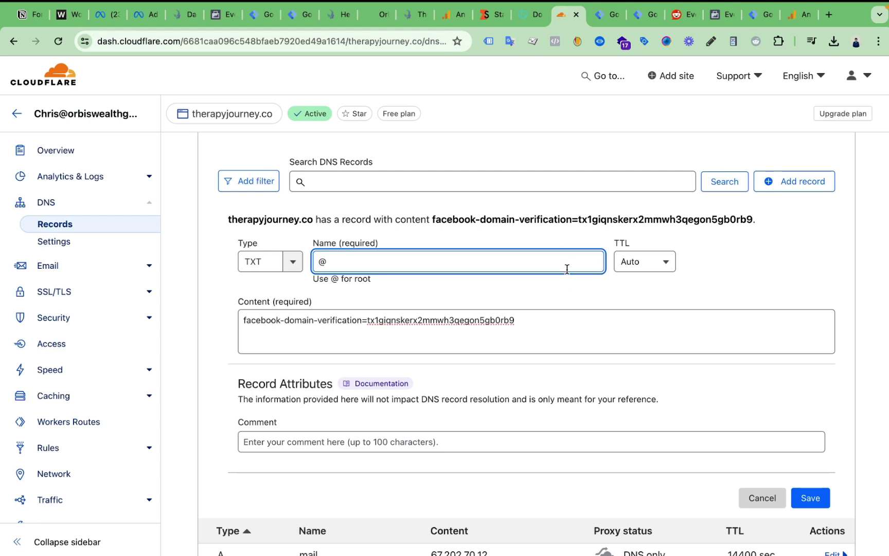
left_click(575, 298)
scroll(575, 297, "down", 2)
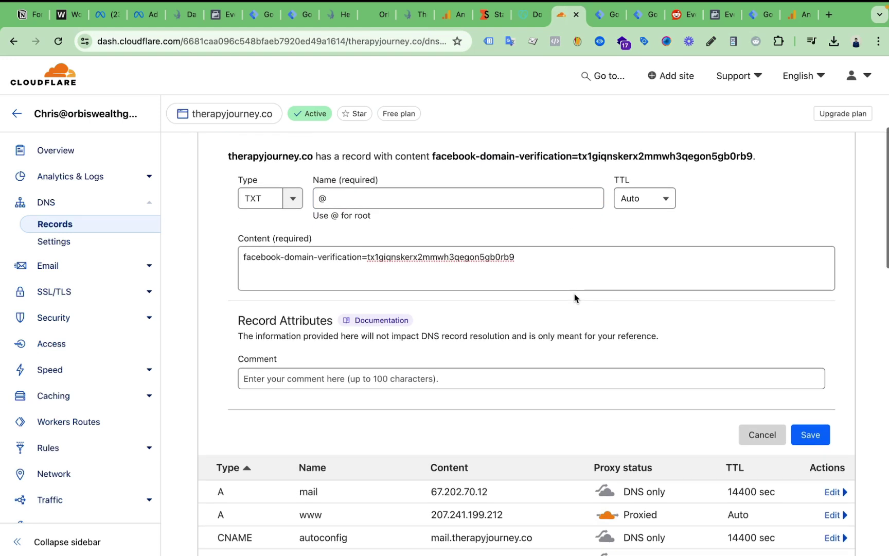
- Save the TXT record, then review it via Edit and cancel without changes
left_click(805, 443)
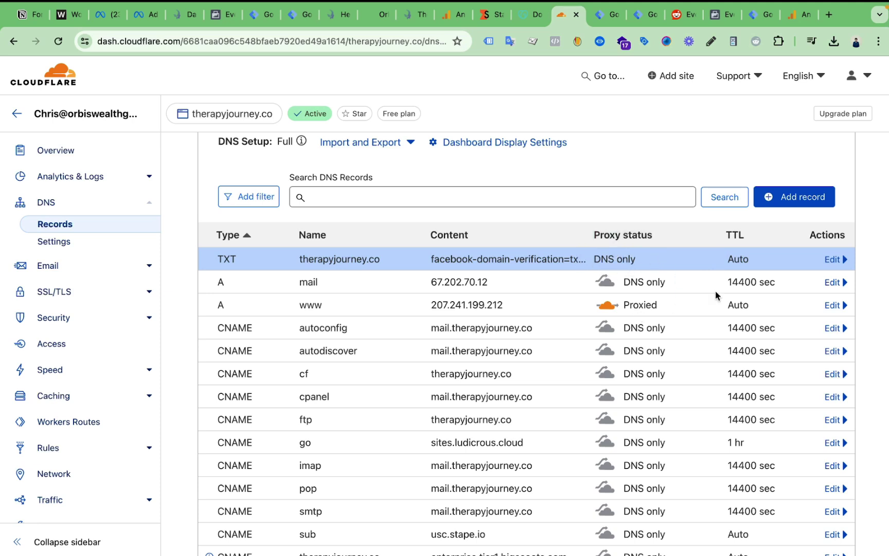
left_click(833, 261)
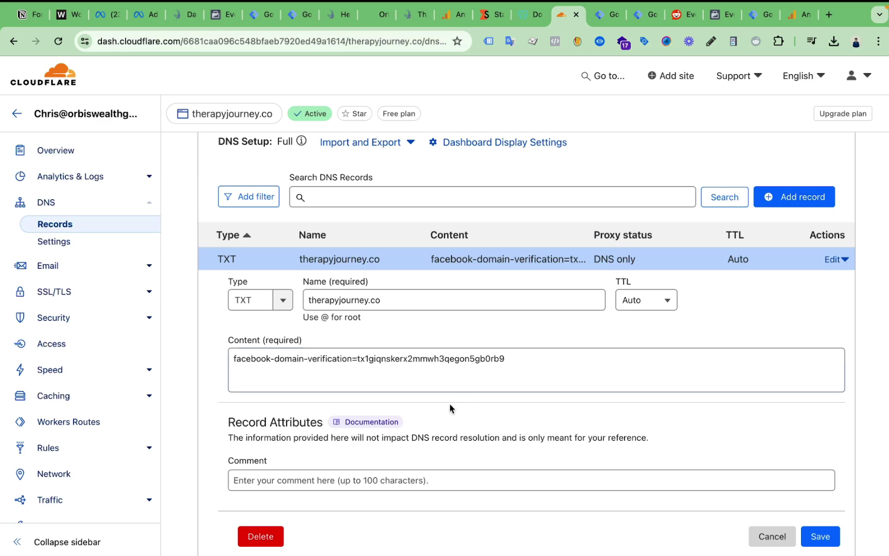
scroll(453, 409, "down", 1)
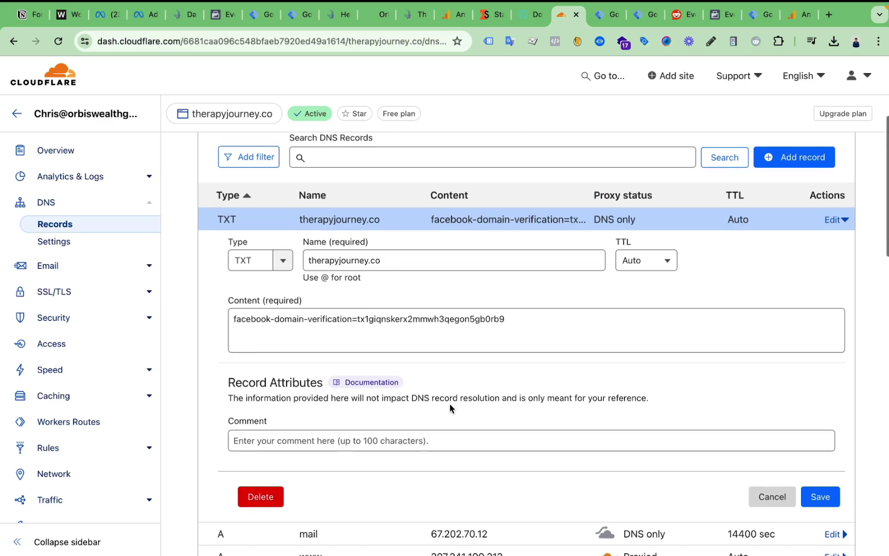
left_click(768, 495)
scroll(599, 332, "up", 5)
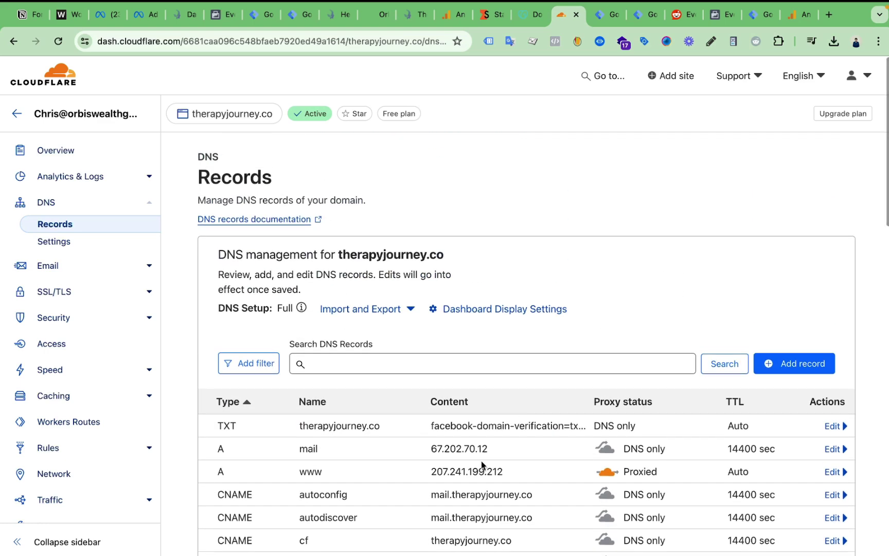
scroll(616, 369, "up", 2)
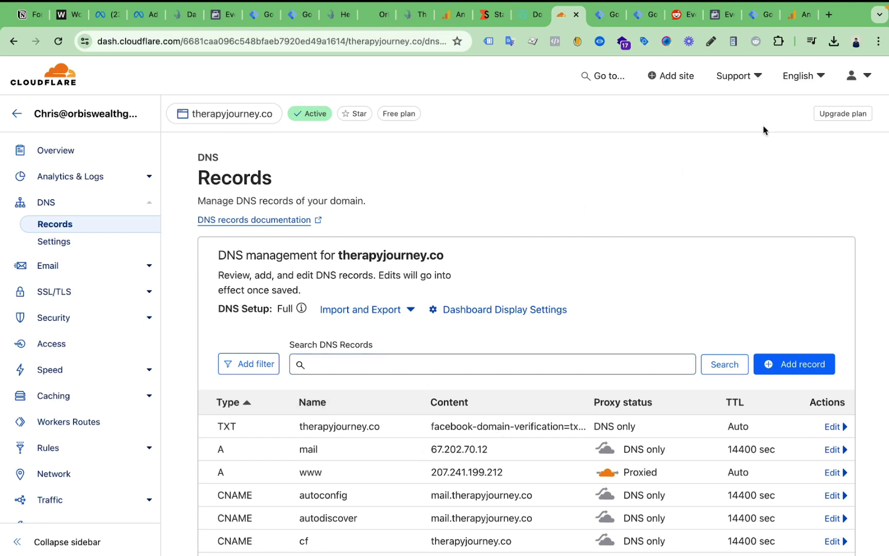
- Open Google Admin Toolbox Dig in a new tab and select the TXT lookup
left_click(829, 14)
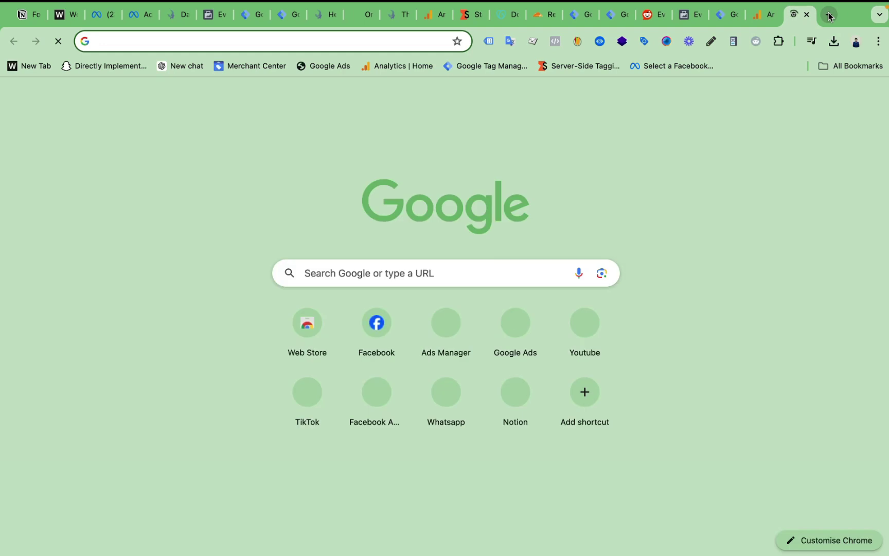
type("google di")
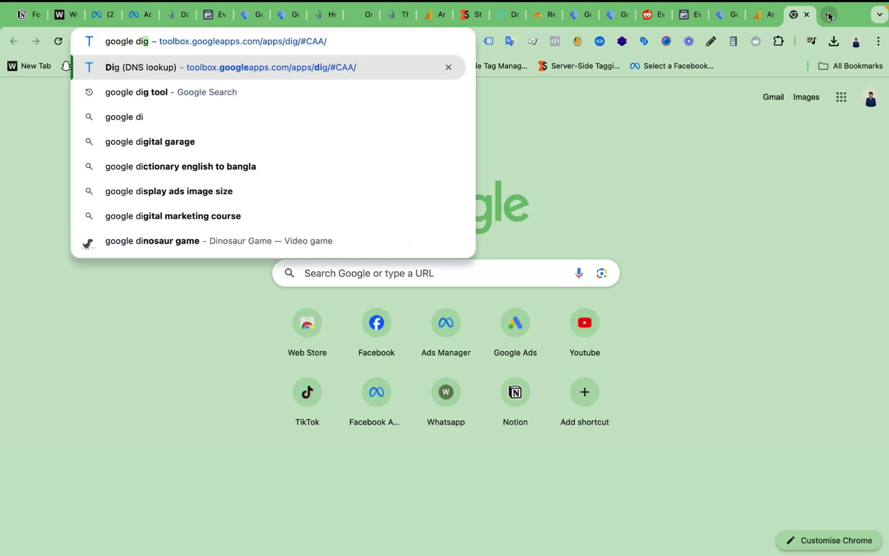
key("Return")
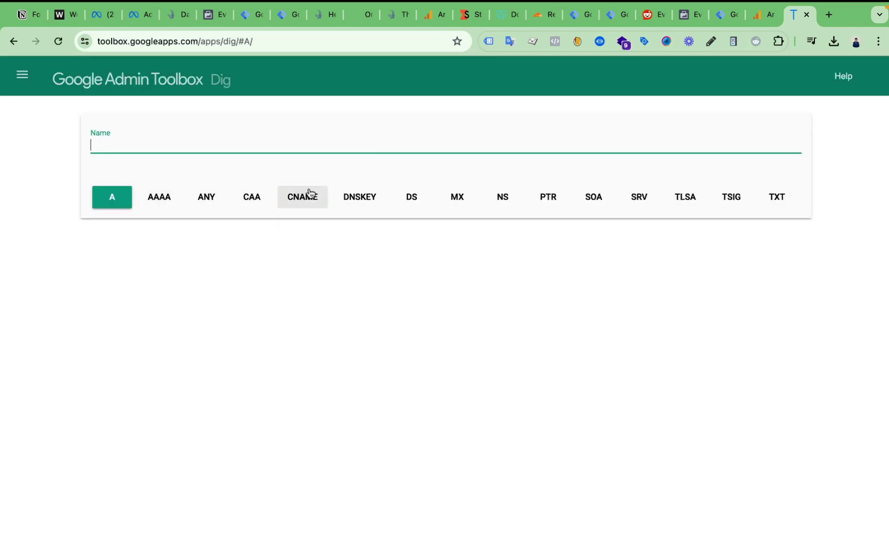
left_click(768, 202)
- Enter the copied site URL as the Name, trimmed to therapyjourney.co
left_click(411, 140)
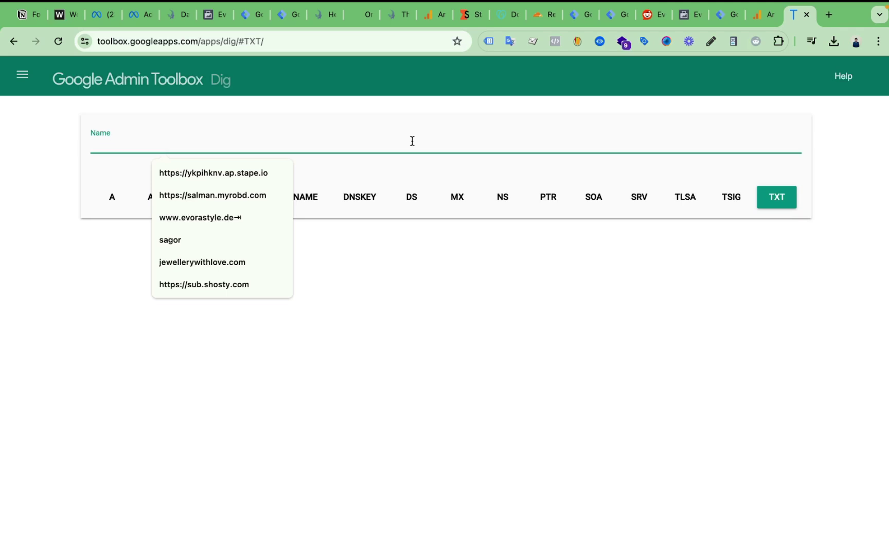
left_click(397, 15)
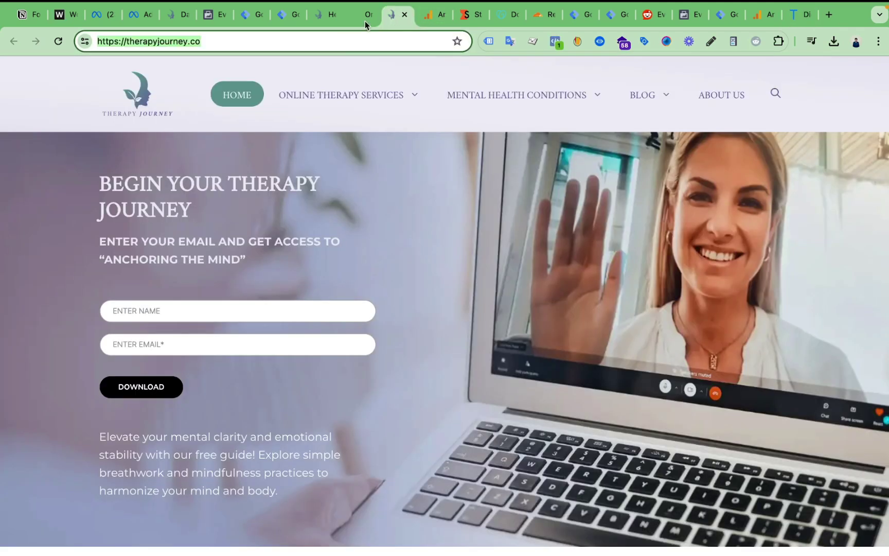
right_click(274, 40)
left_click(314, 143)
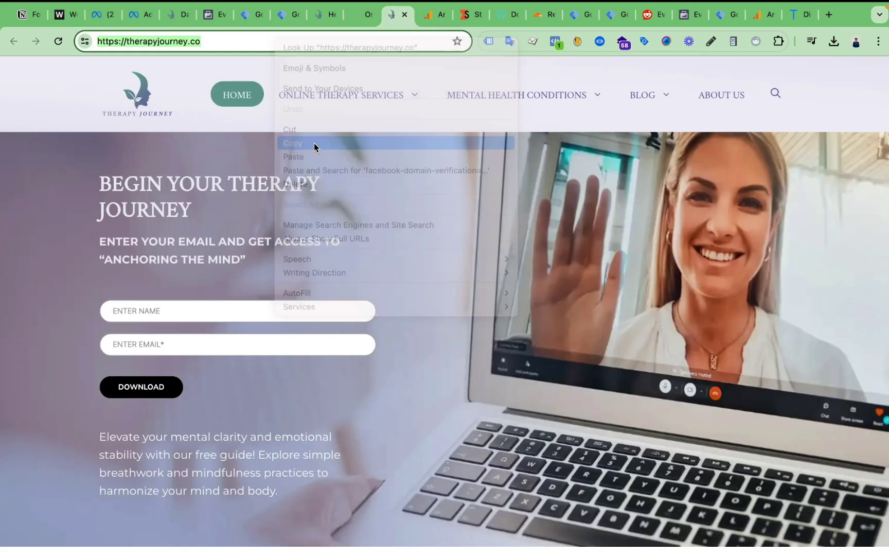
left_click(802, 15)
left_click(345, 150)
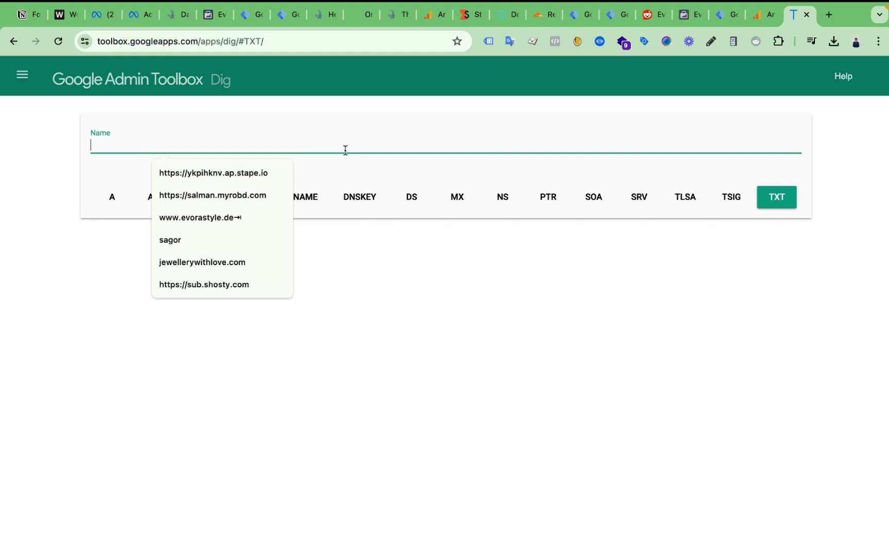
key("super+v")
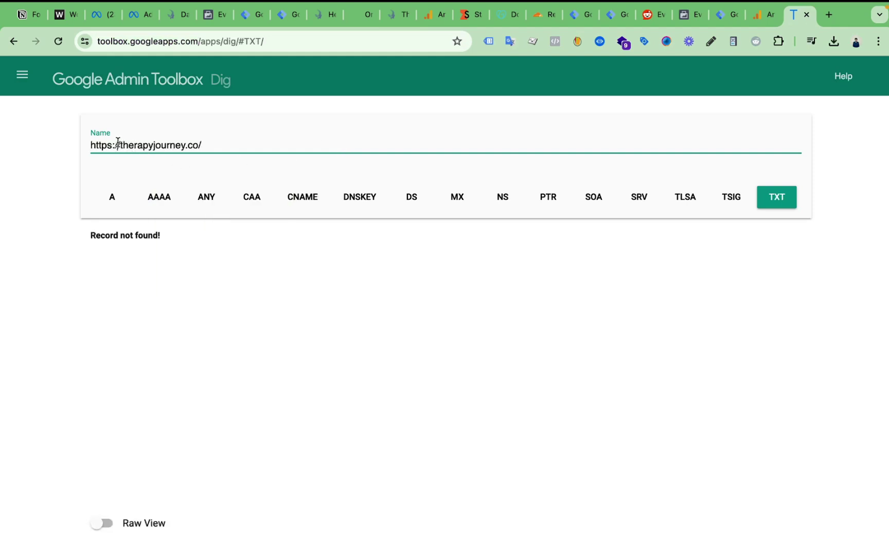
left_click(118, 142)
key("BackSpace")
key("BackSpace")
key("BackSpace")
key("BackSpace")
key("BackSpace")
key("BackSpace")
key("BackSpace")
key("BackSpace")
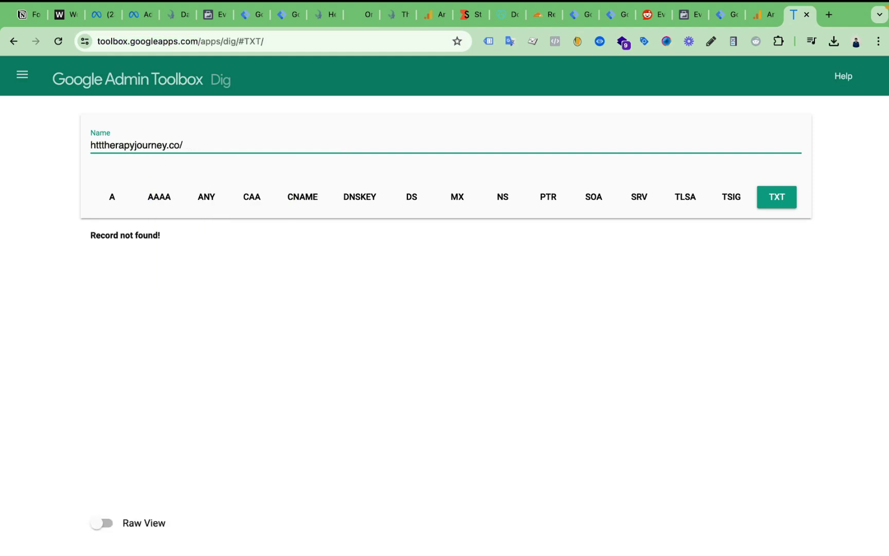
left_click(188, 146)
key("BackSpace")
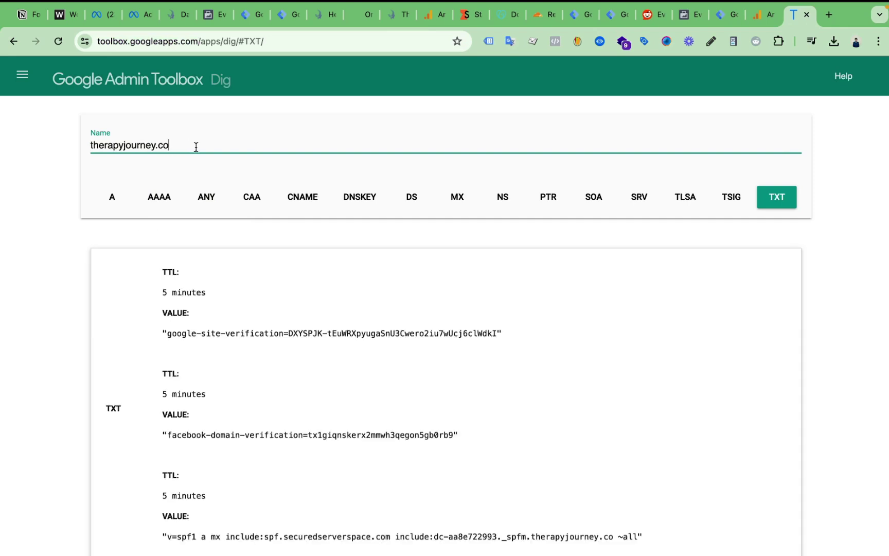
scroll(504, 282, "down", 2)
scroll(504, 282, "up", 2)
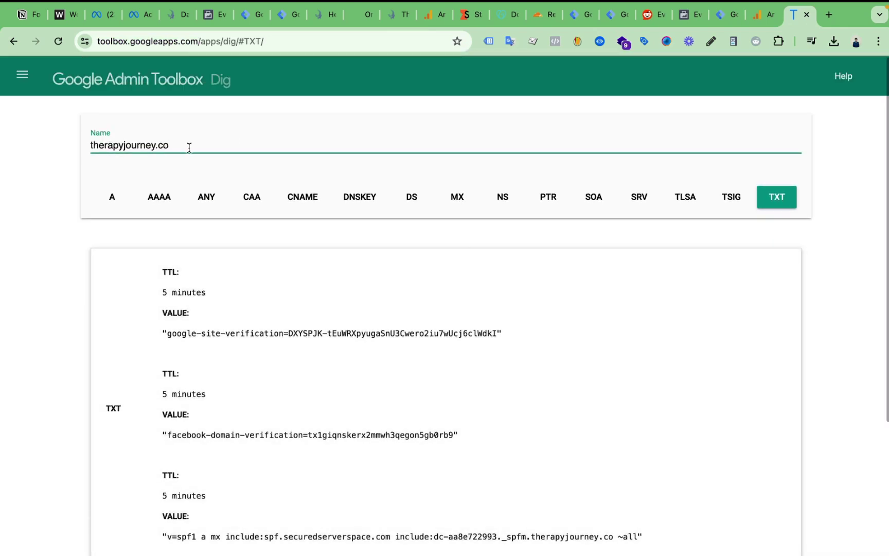
triple_click(185, 145)
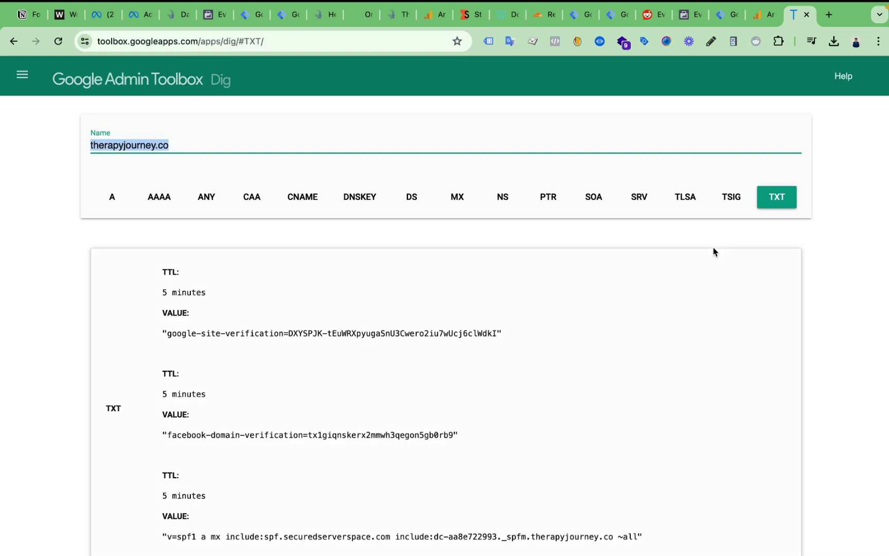
left_click(788, 199)
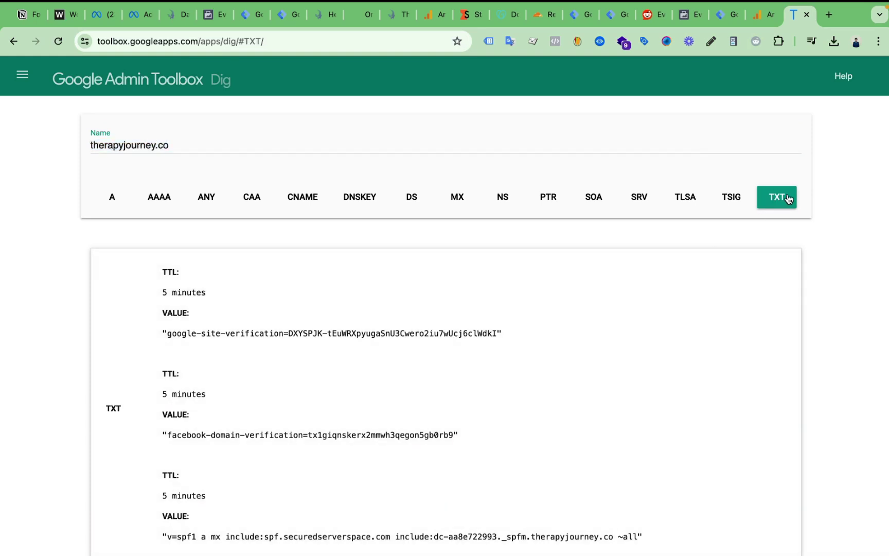
scroll(424, 240, "down", 2)
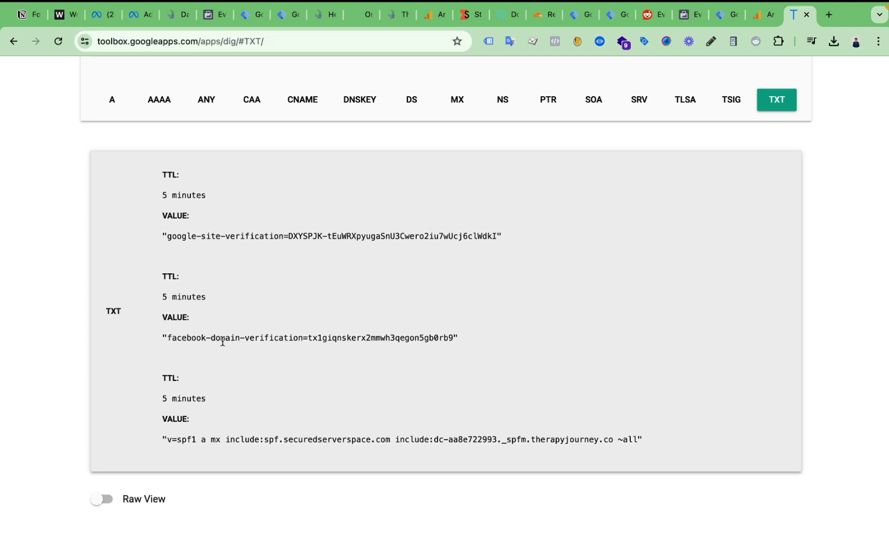
left_click_drag(462, 340, 153, 342)
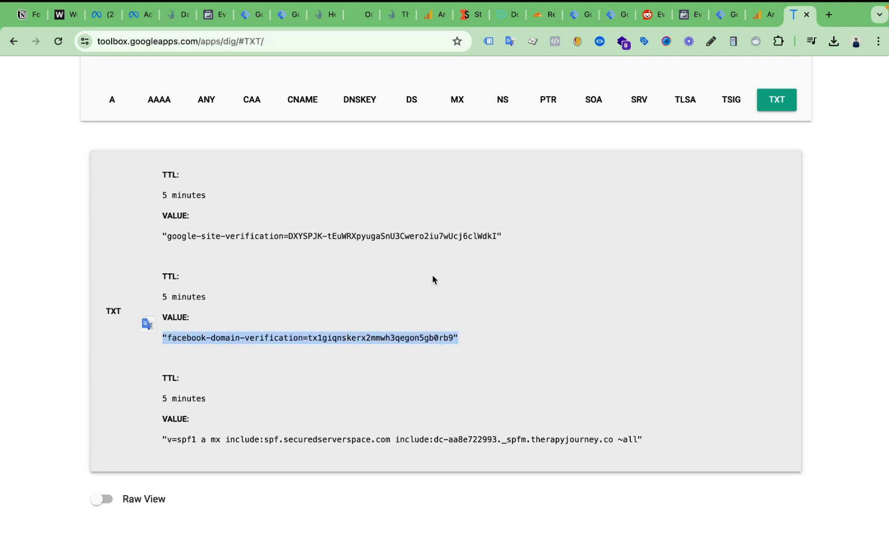
scroll(432, 280, "up", 2)
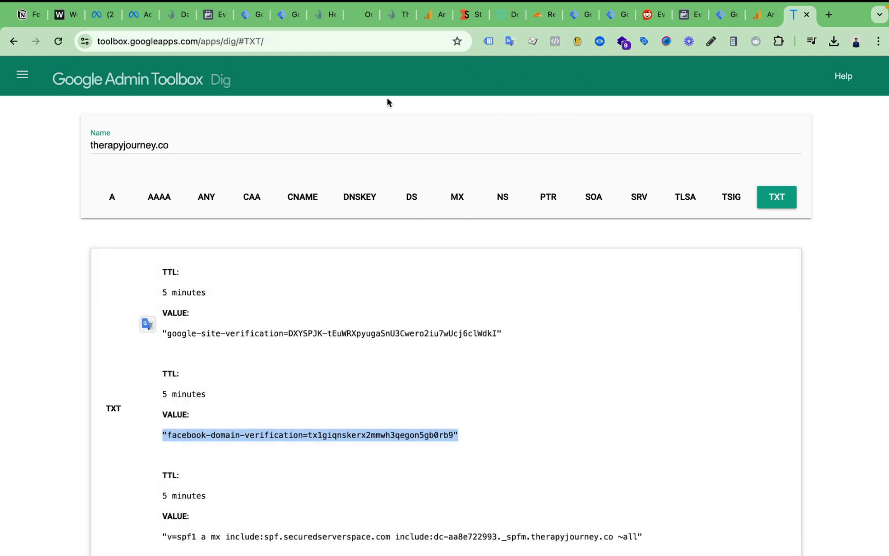
- Back in Meta Business Settings, verify therapyjourney.co against its Facebook TXT record
left_click(102, 17)
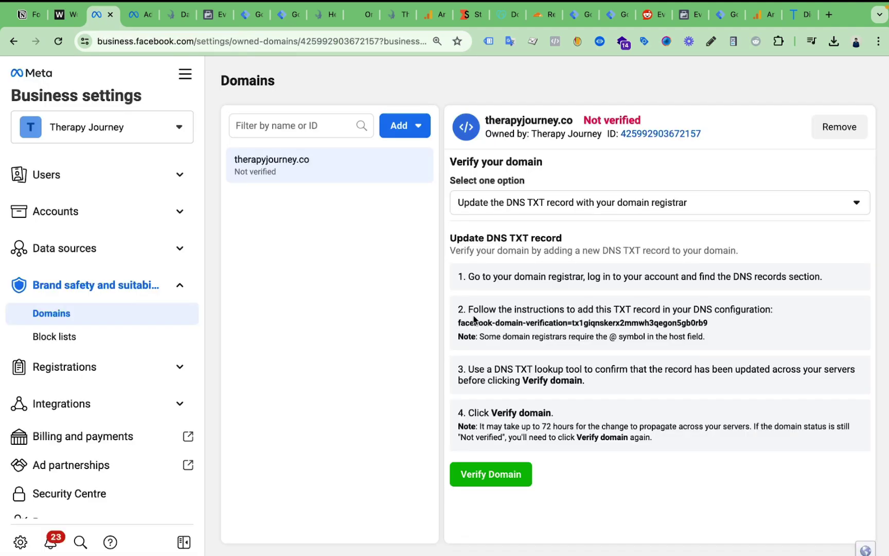
left_click(494, 478)
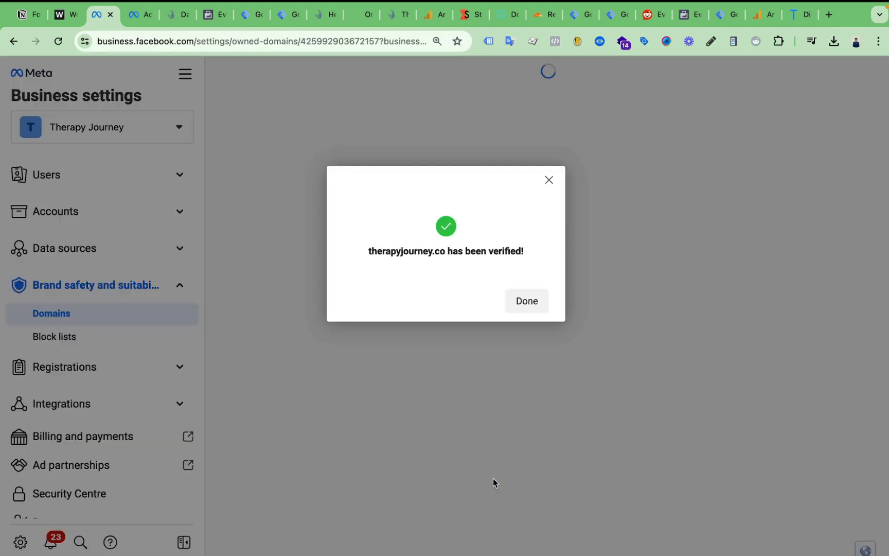